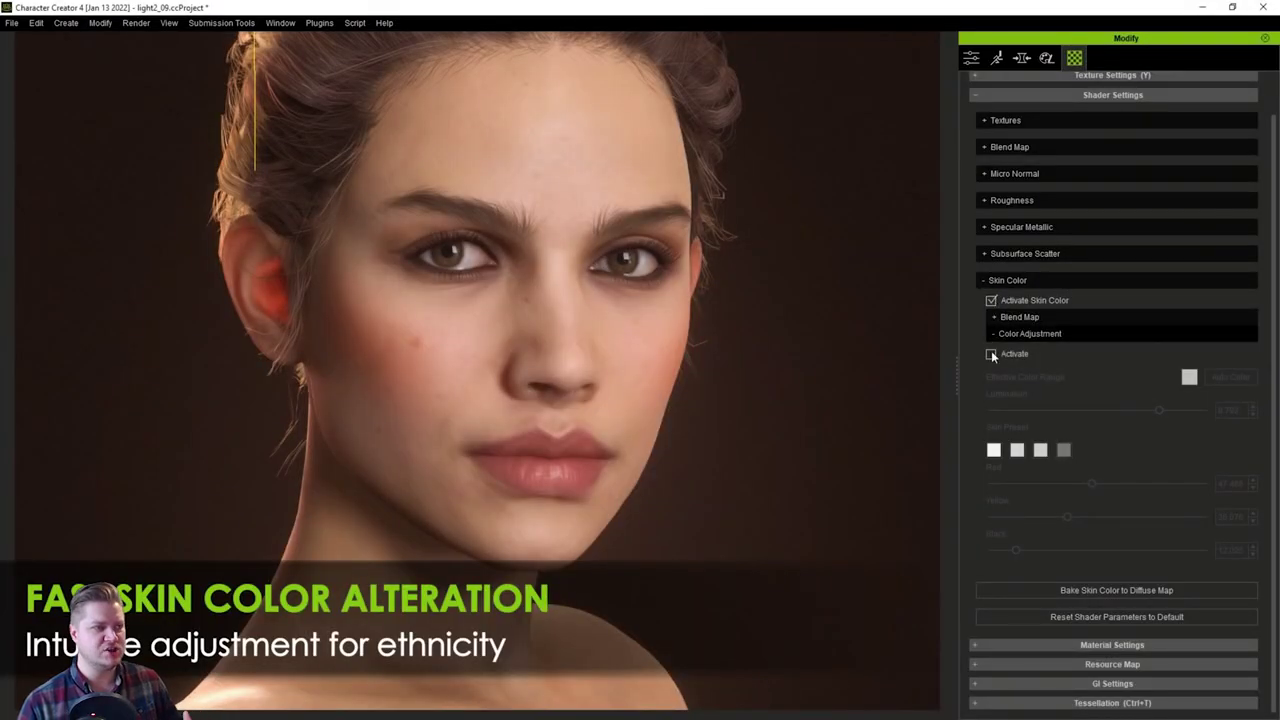
# Step: Activate the skin color adjustment, apply the white skin preset, and set Red to about 46.8 and Lumination to about 0.617
pyautogui.click(991, 353)
pyautogui.click(993, 451)
pyautogui.moveTo(991, 485); pyautogui.dragTo(1038, 486)
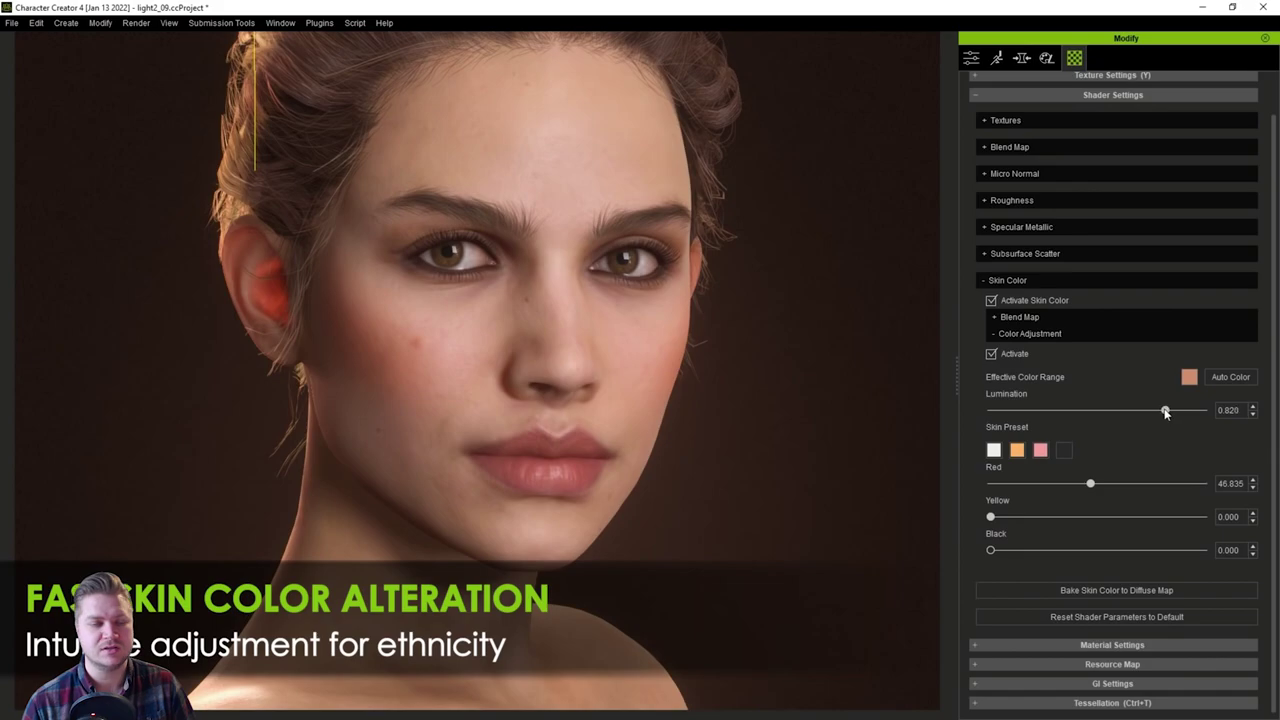
pyautogui.moveTo(1134, 414); pyautogui.dragTo(1122, 414)
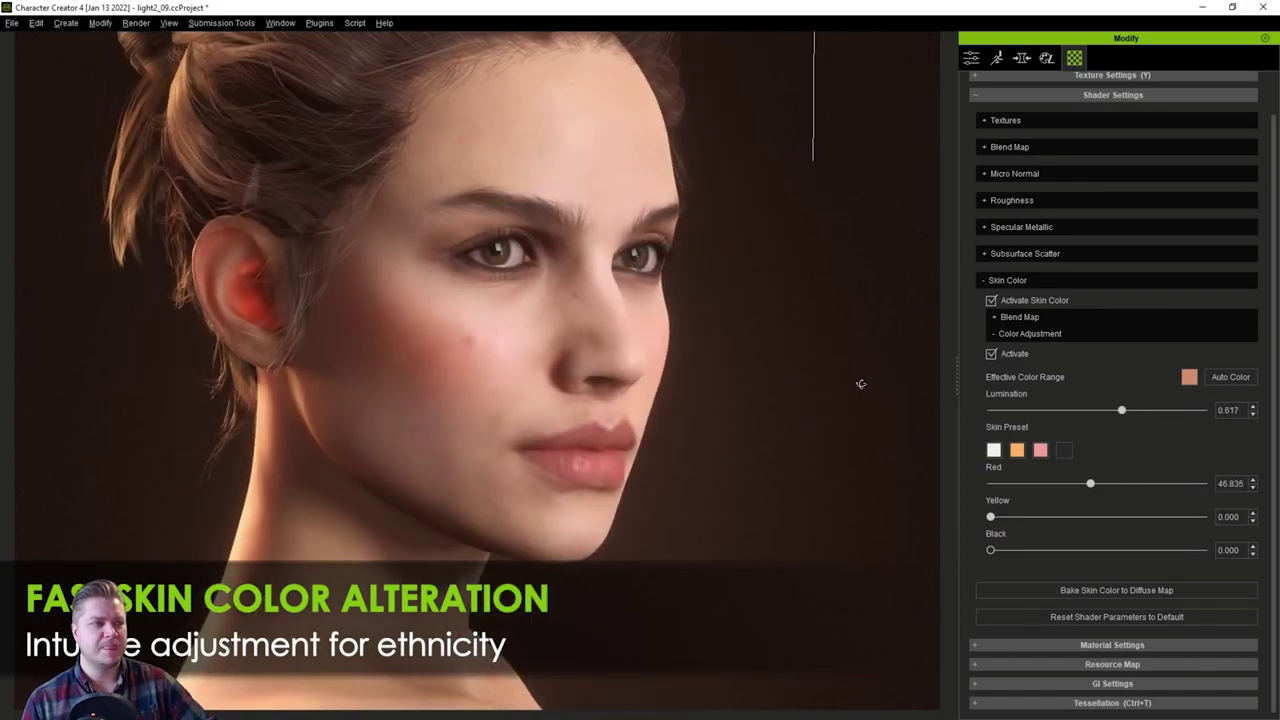
pyautogui.moveTo(777, 383); pyautogui.dragTo(635, 383, button='right')
# Step: Set the Katelyn morph from the Favorites category to 100 on the character's head
pyautogui.click(1021, 57)
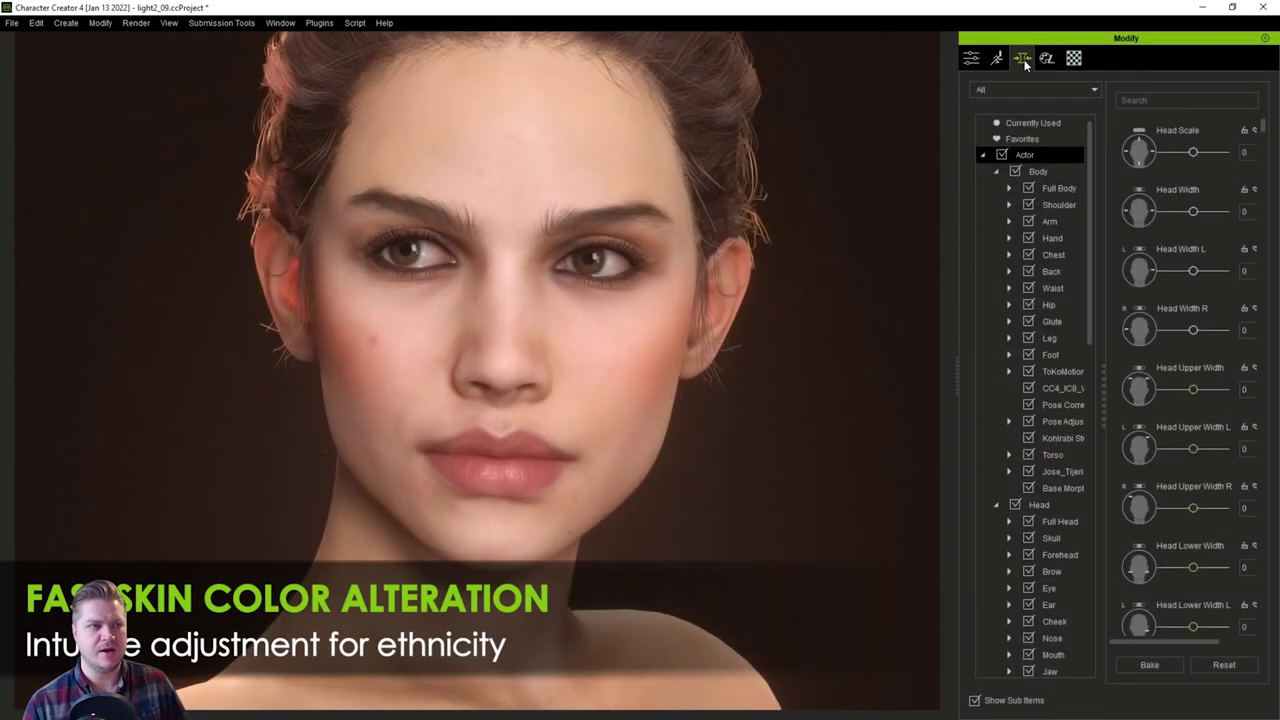
pyautogui.click(1022, 139)
pyautogui.moveTo(1130, 213); pyautogui.dragTo(1220, 213)
# Step: Apply the orange skin preset and adjust Red to about 54.1, Yellow to about 43.4 and Lumination to about 0.759
pyautogui.click(1073, 58)
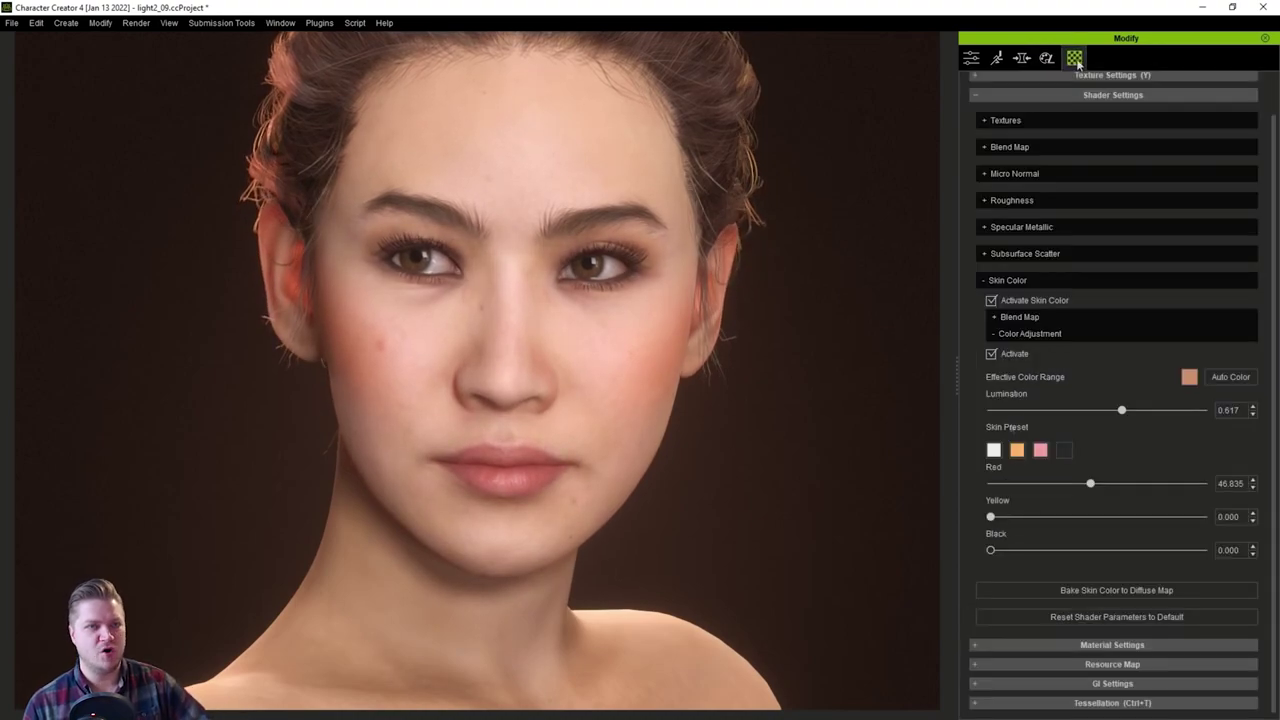
pyautogui.click(1016, 451)
pyautogui.moveTo(1123, 484); pyautogui.dragTo(1110, 487)
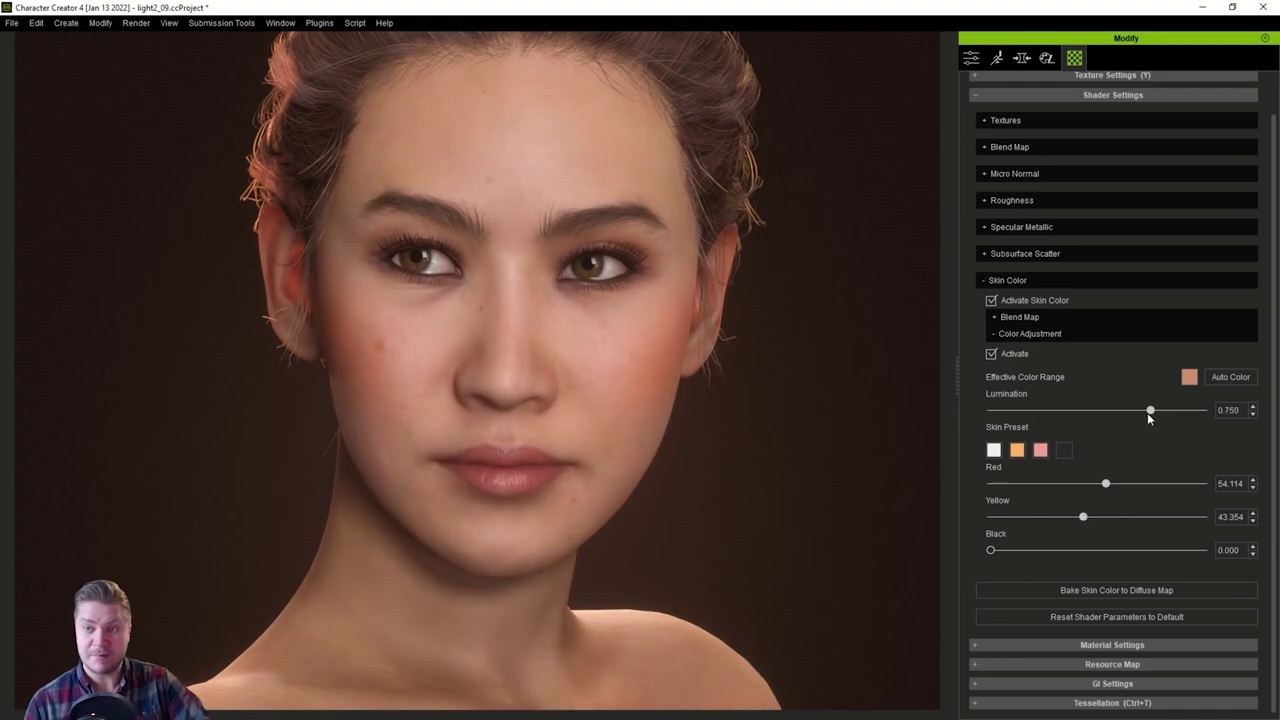
# Step: Raise the Brianne favorite morph to about 99 on the character's head
pyautogui.click(1021, 58)
pyautogui.moveTo(1132, 152); pyautogui.dragTo(1224, 152)
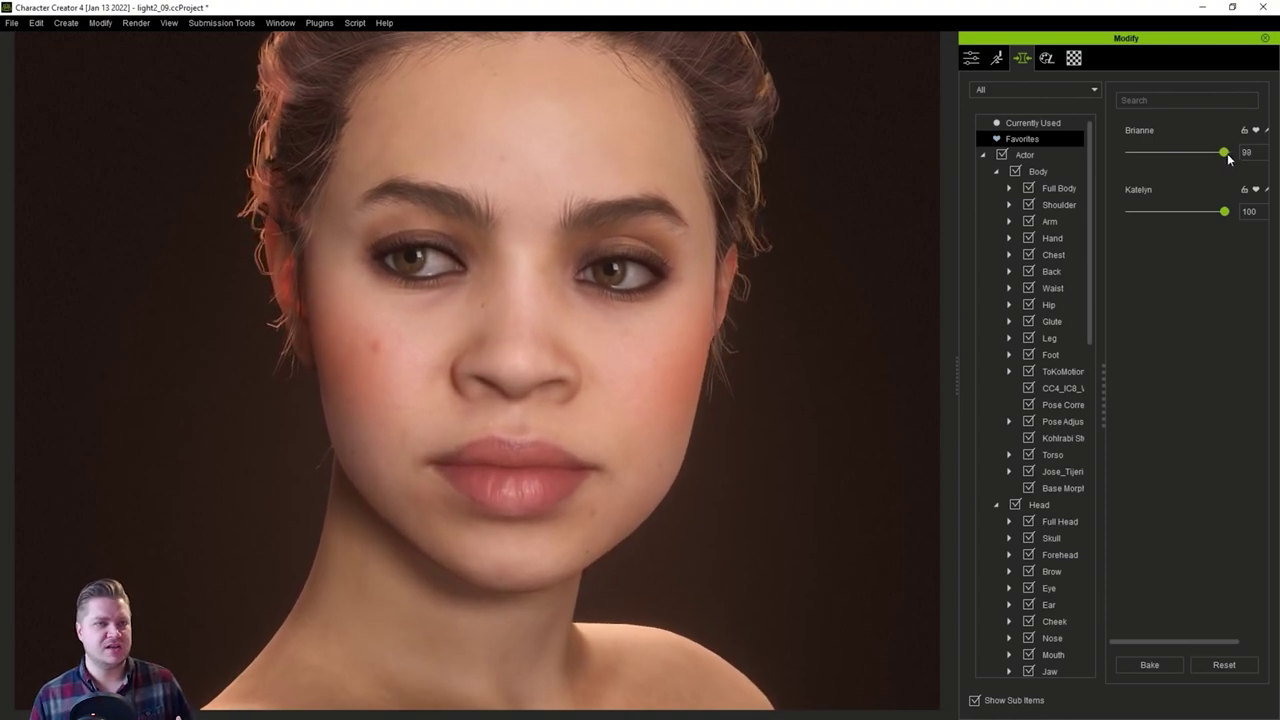
# Step: Apply the darkest skin preset, lower Black to about 56.7, and view the face from the side
pyautogui.click(1074, 58)
pyautogui.click(1062, 450)
pyautogui.moveTo(1168, 556); pyautogui.dragTo(1118, 557)
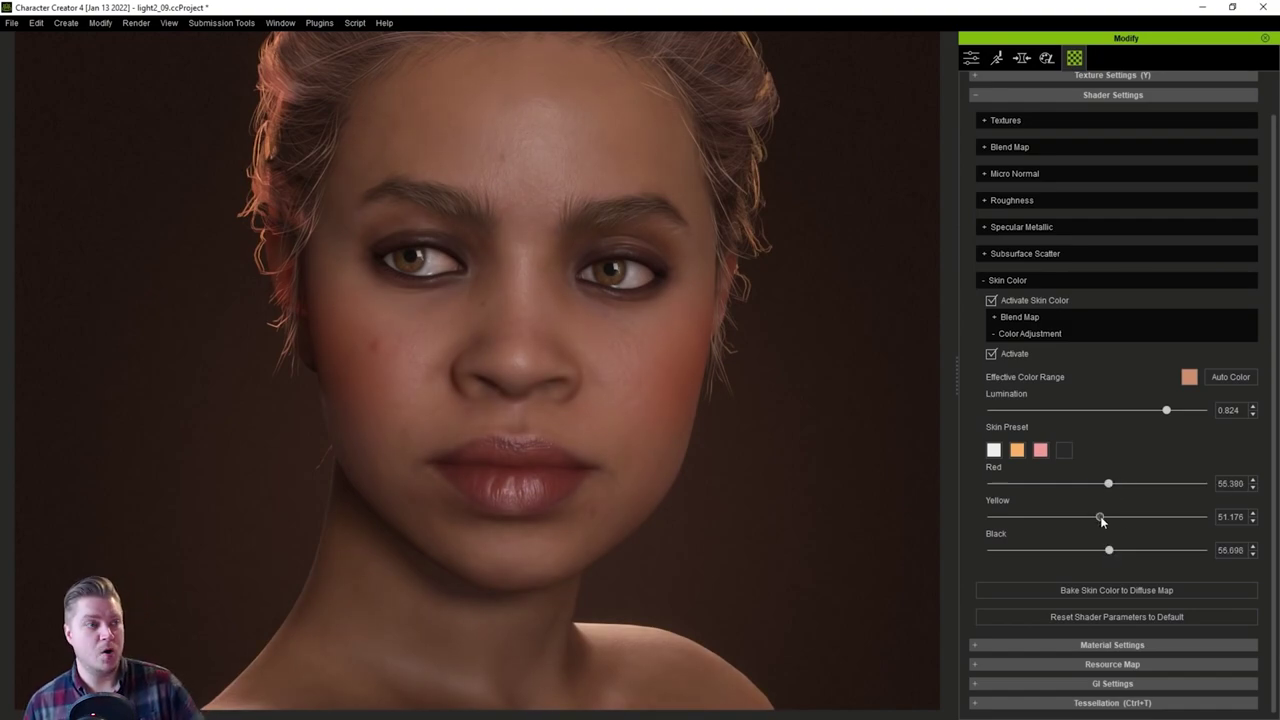
pyautogui.moveTo(900, 470); pyautogui.dragTo(545, 466, button='right')
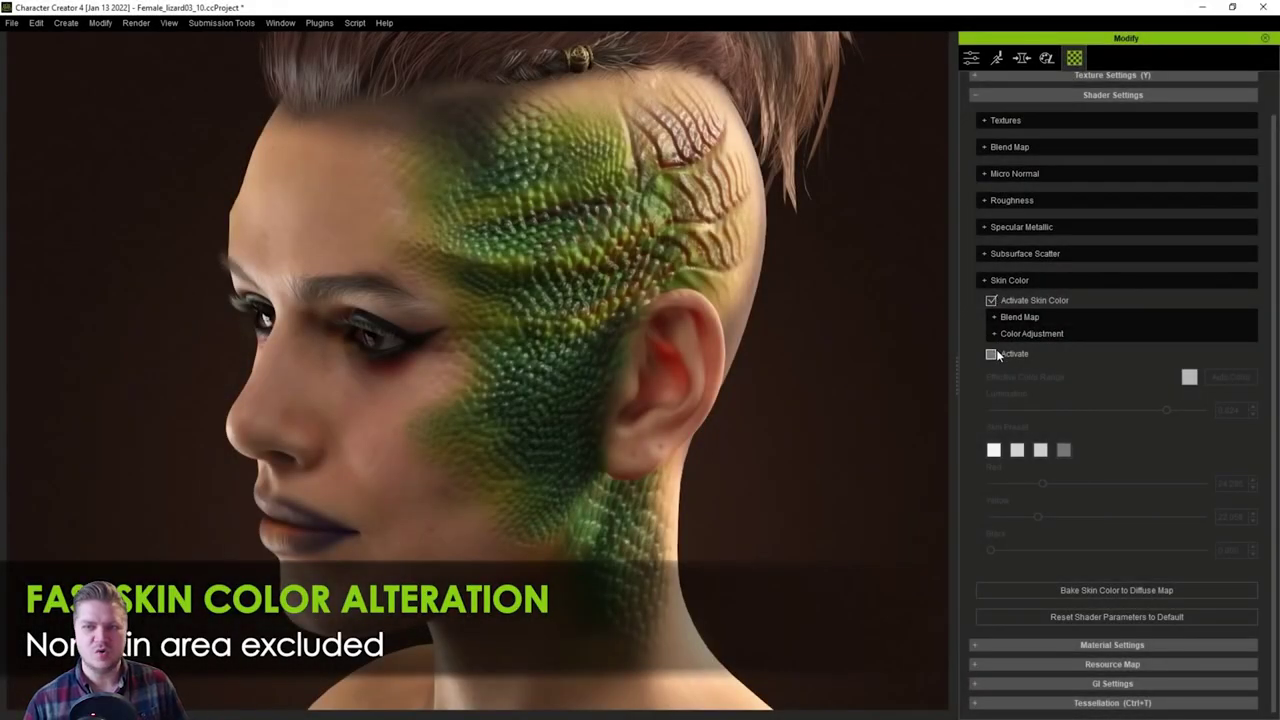
# Step: Activate the lizard woman's color adjustment, apply the white preset, set Red to about 38.6, and raise Yellow and Black
pyautogui.click(992, 354)
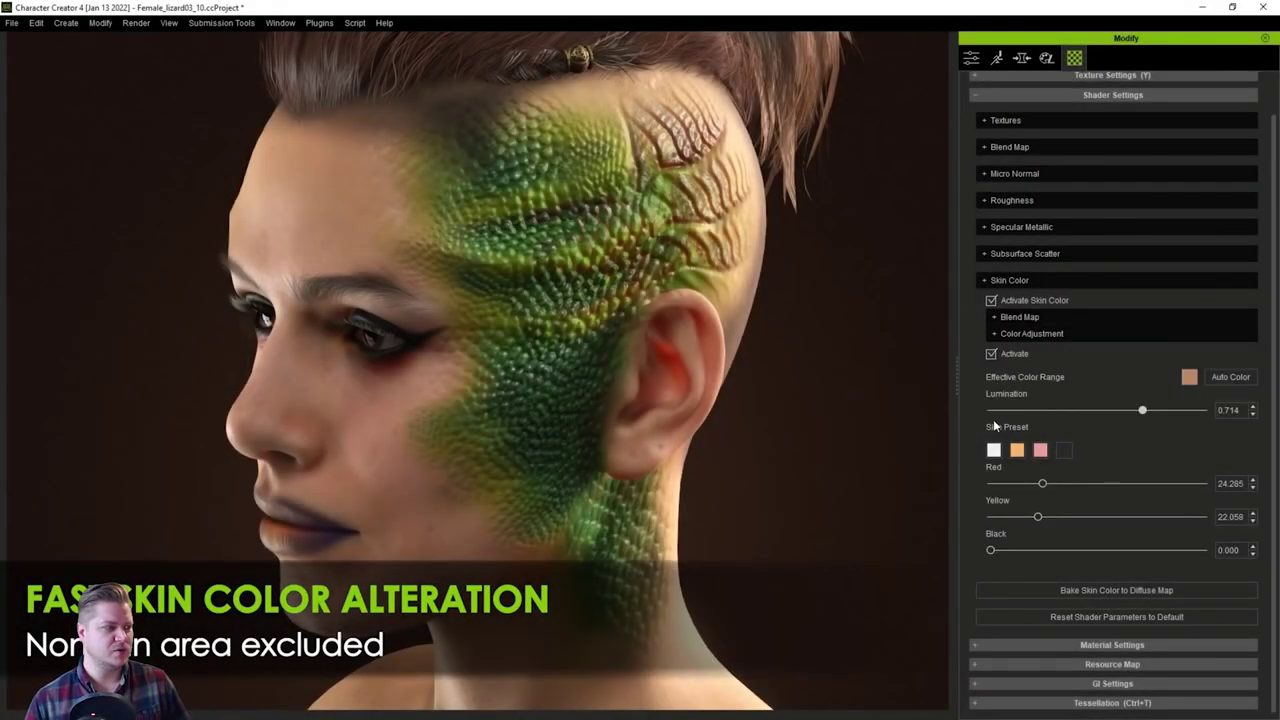
pyautogui.click(993, 450)
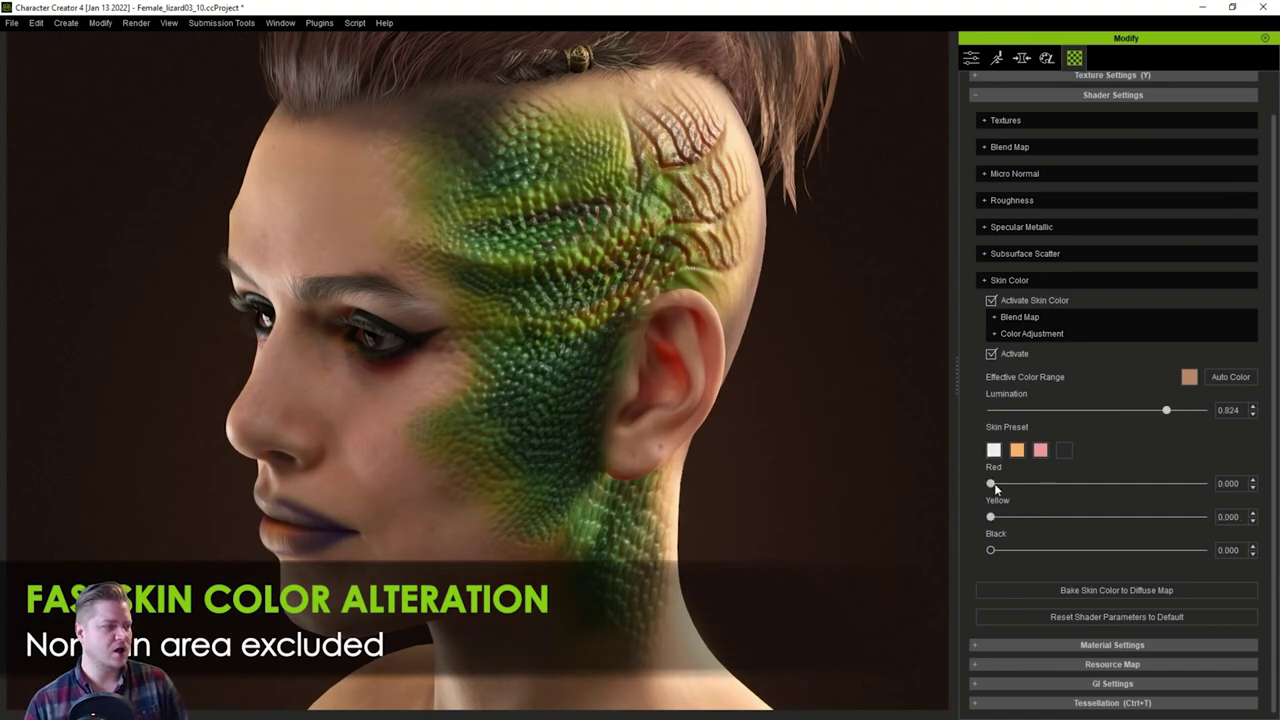
pyautogui.moveTo(1045, 488); pyautogui.dragTo(1072, 495)
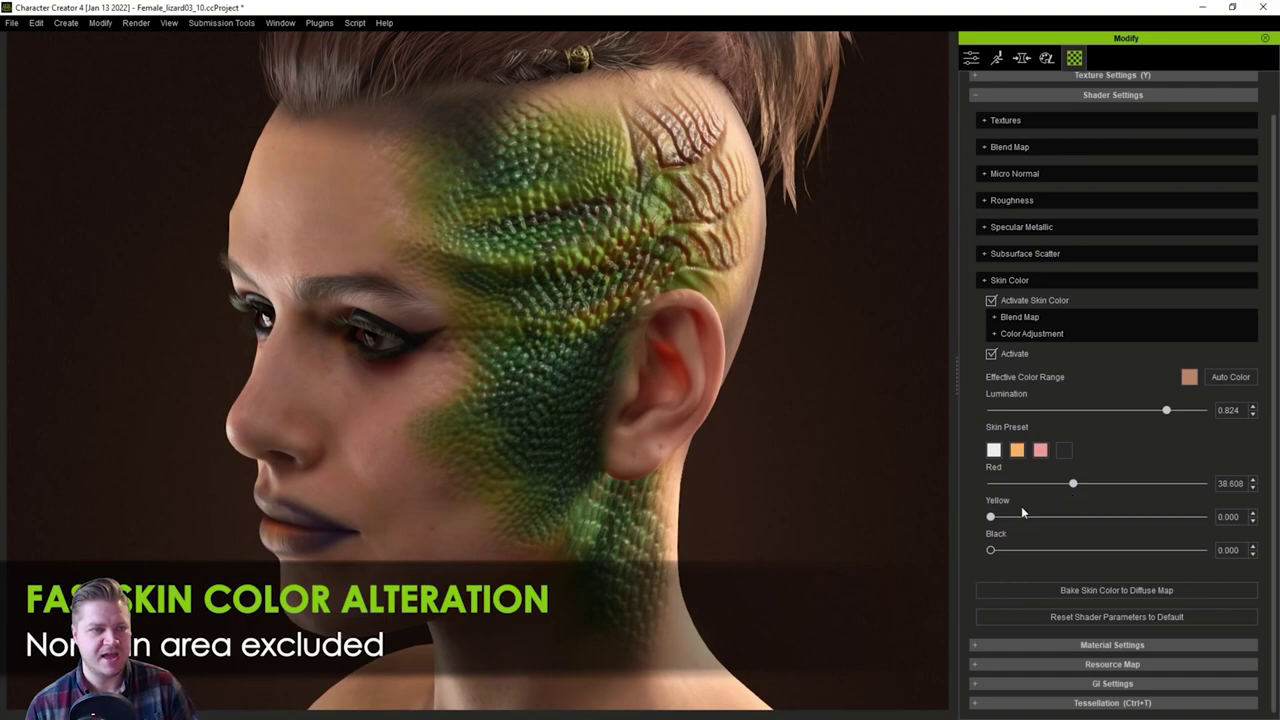
pyautogui.moveTo(992, 516); pyautogui.dragTo(1061, 519)
pyautogui.moveTo(991, 550); pyautogui.dragTo(1054, 546)
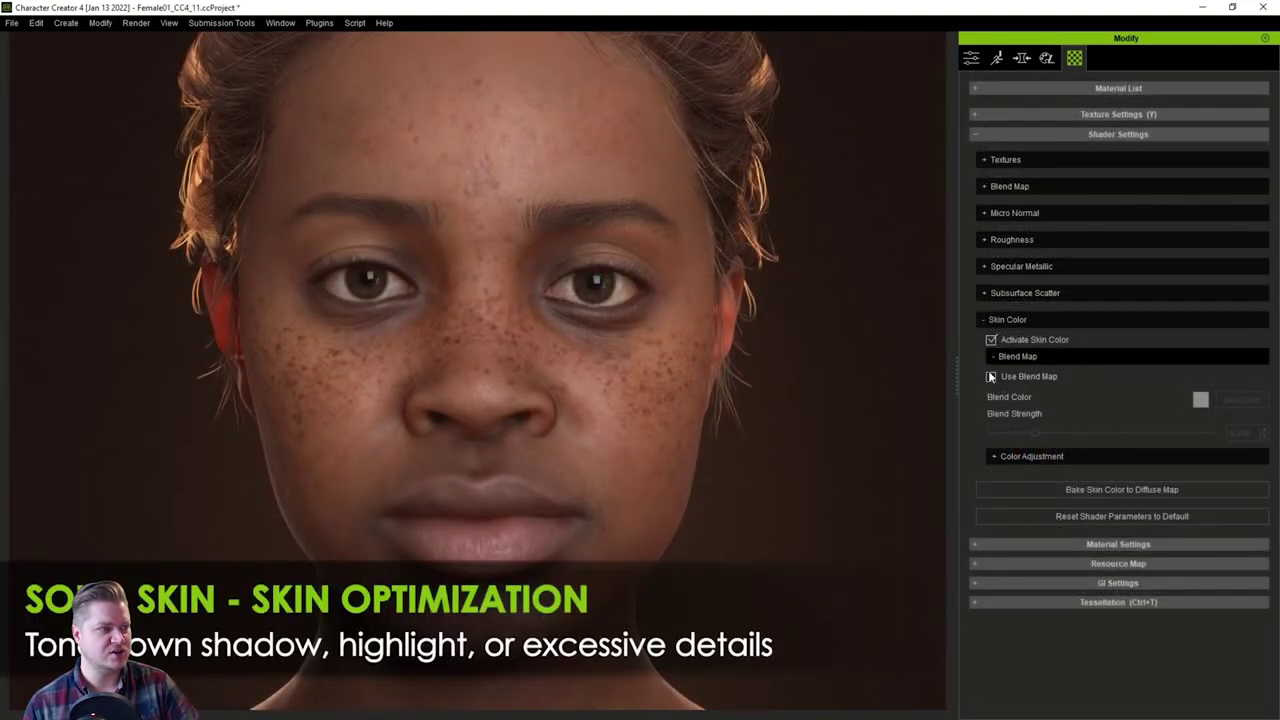
# Step: Enable the skin color blend map on the freckled woman and raise Blend Strength to about 0.661
pyautogui.click(991, 376)
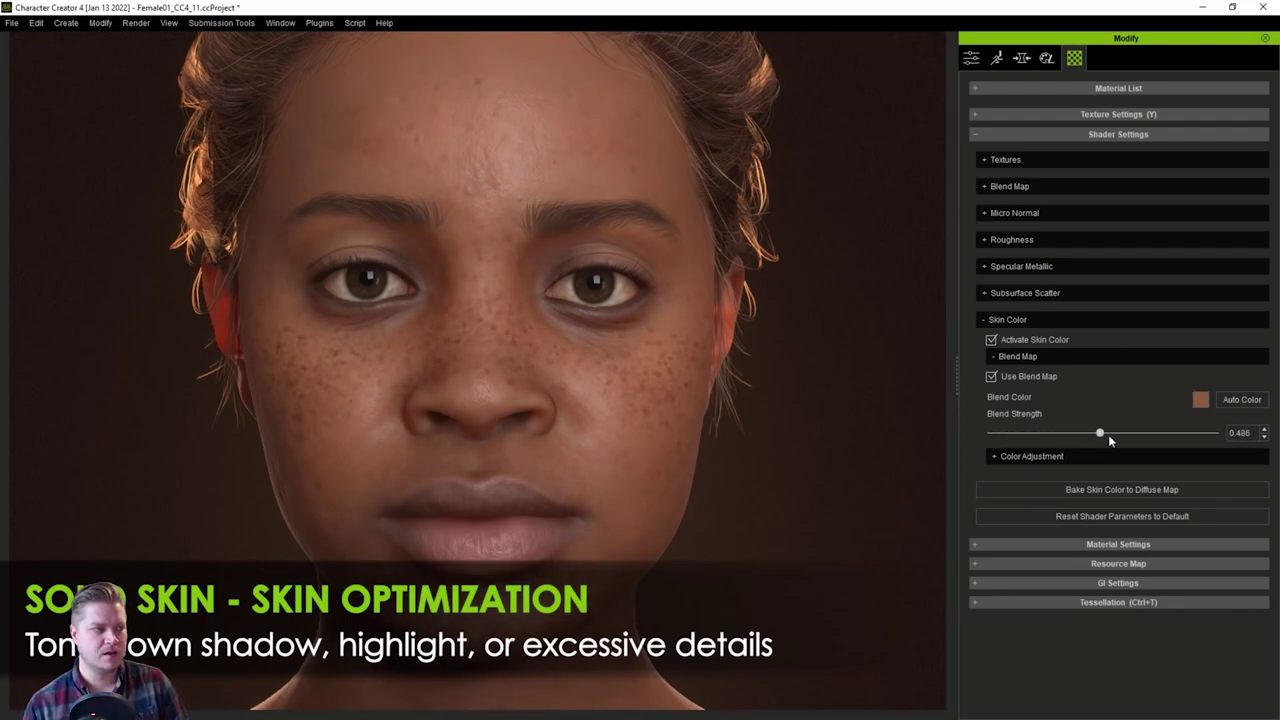
pyautogui.moveTo(1107, 437); pyautogui.dragTo(1125, 437)
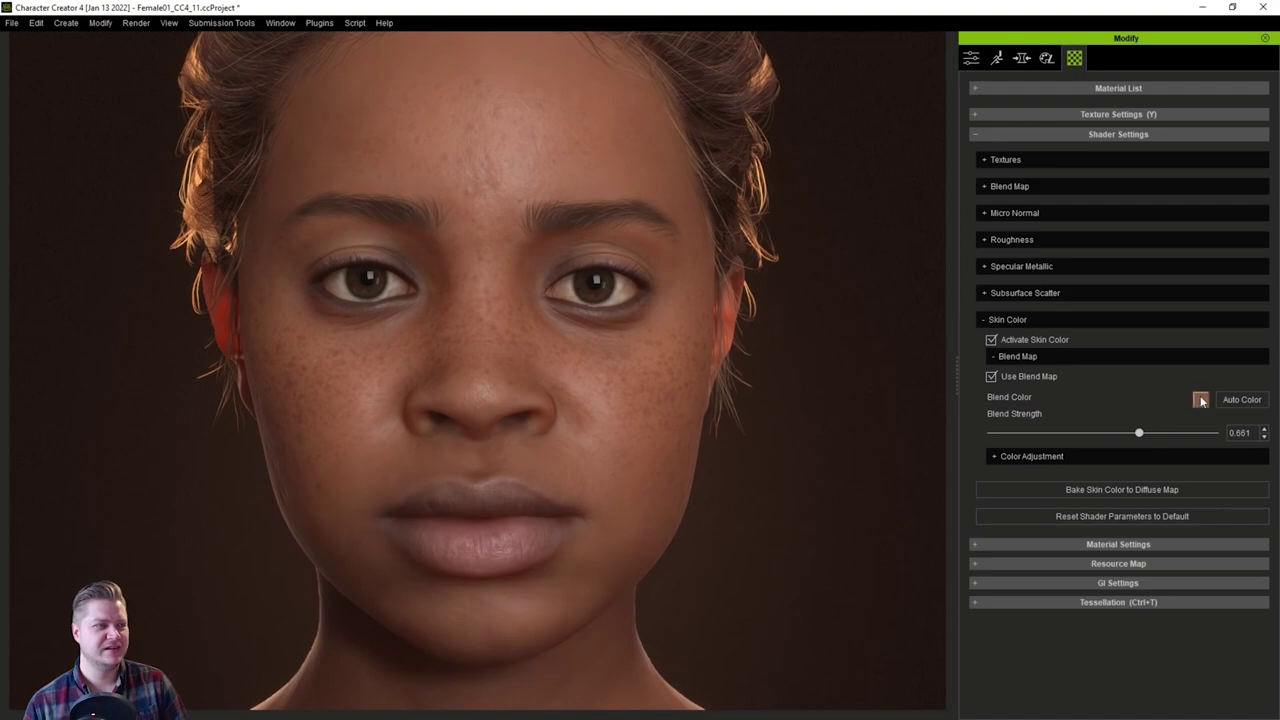
# Step: Change the blend color to a darker brown, readjust Blend Strength, and view the freckled face from the side
pyautogui.click(1200, 400)
pyautogui.moveTo(1151, 298); pyautogui.dragTo(1183, 317)
pyautogui.click(1183, 308)
pyautogui.click(1125, 497)
pyautogui.moveTo(1140, 433); pyautogui.dragTo(1031, 438)
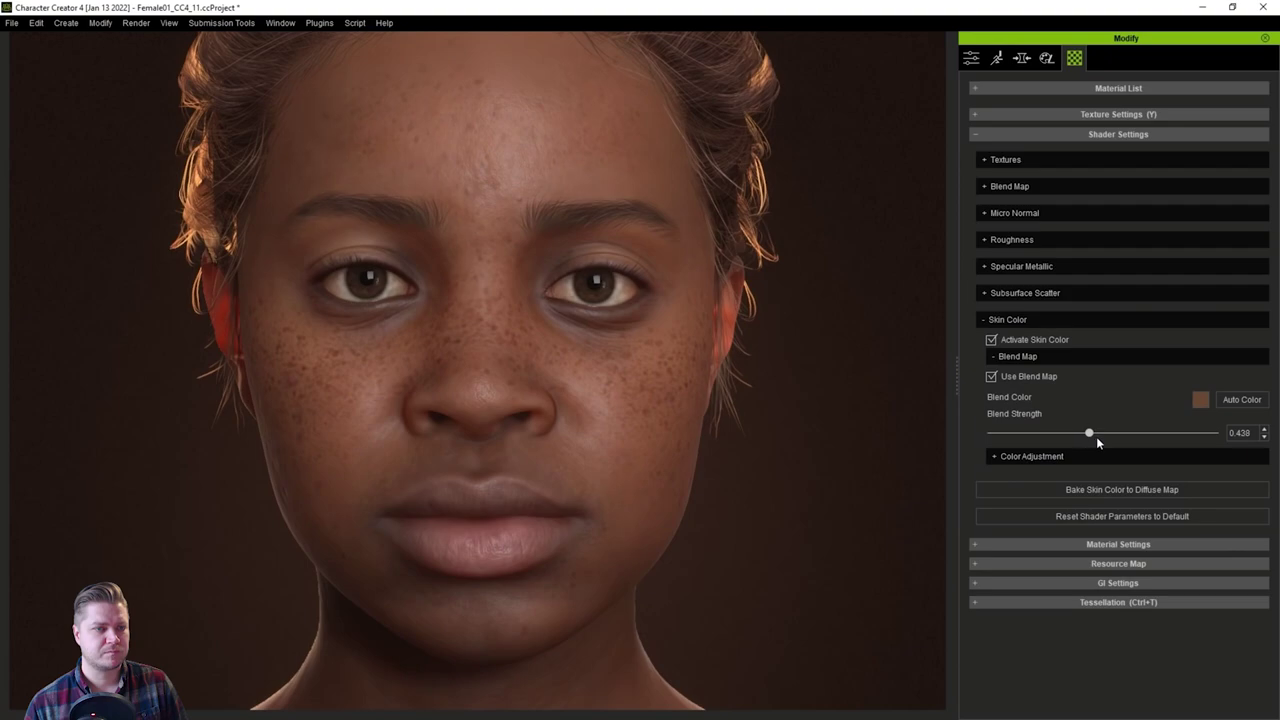
pyautogui.moveTo(940, 410); pyautogui.dragTo(530, 384, button='right')
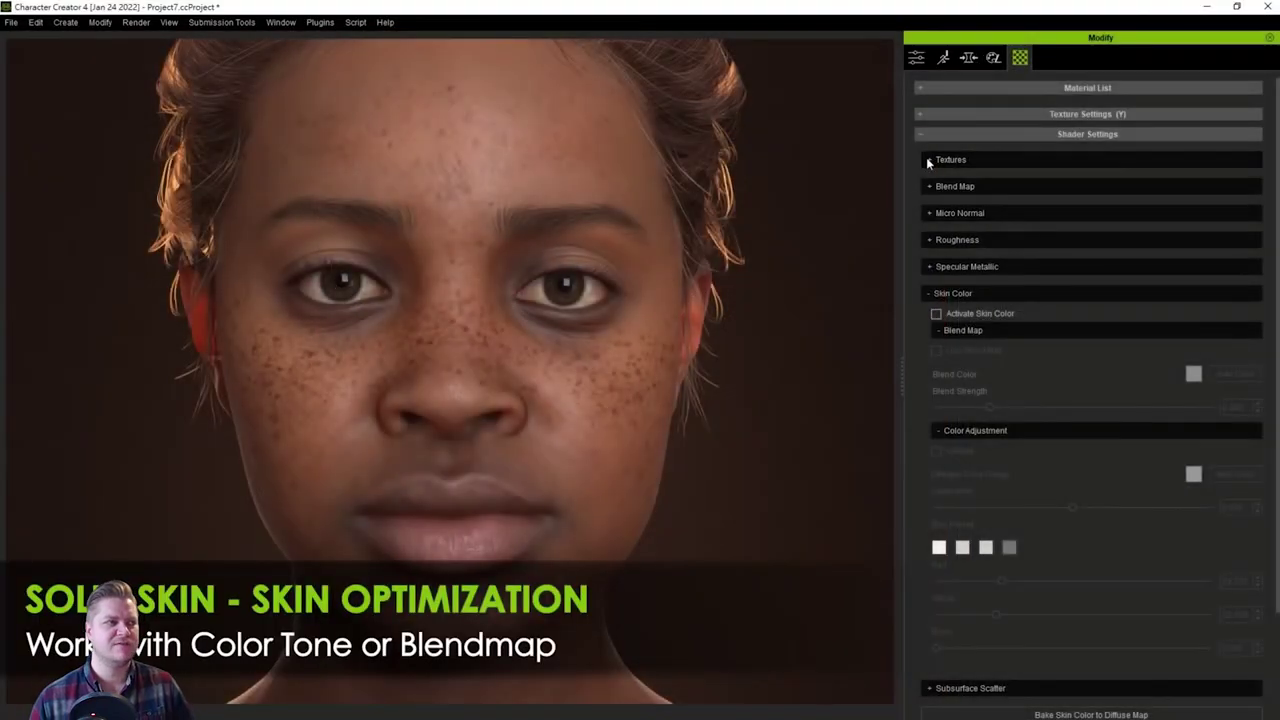
# Step: Turn on the blend map under Skin Color with Blend Strength 1.000 using the Skin.png texture, and activate the color adjustment
pyautogui.click(926, 157)
pyautogui.moveTo(1192, 383)
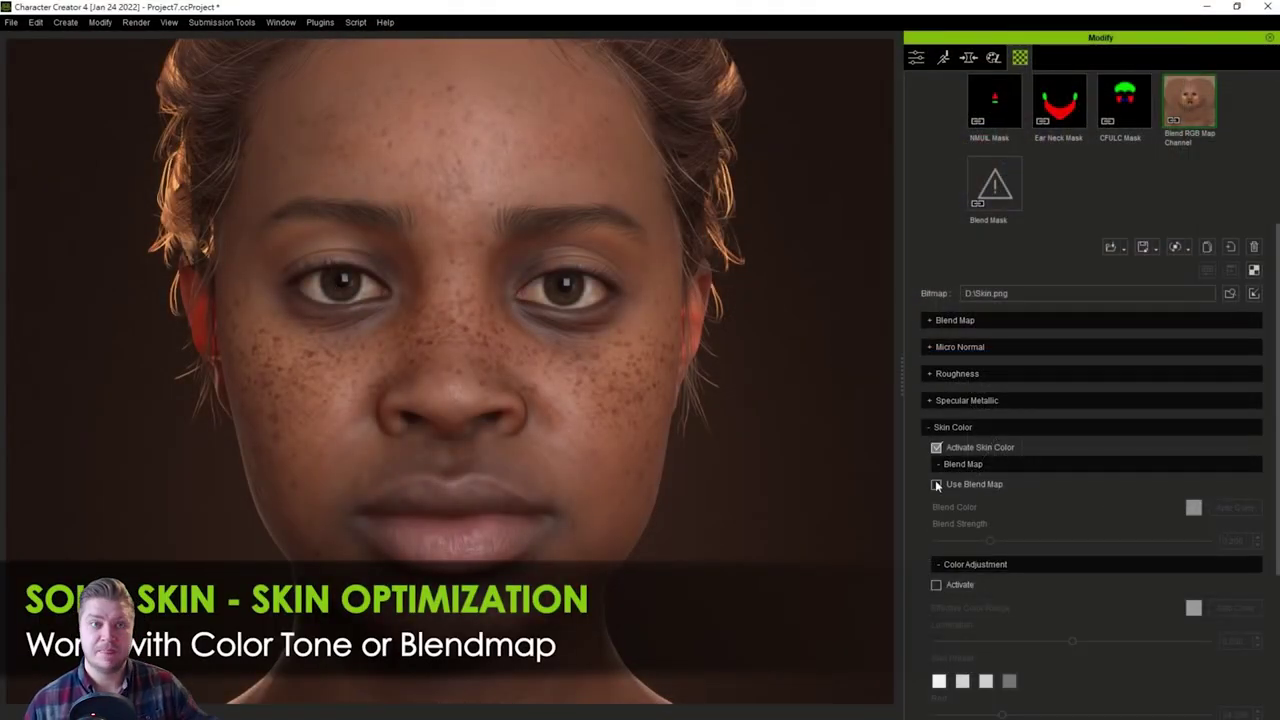
pyautogui.click(935, 483)
pyautogui.moveTo(997, 542); pyautogui.dragTo(1241, 568)
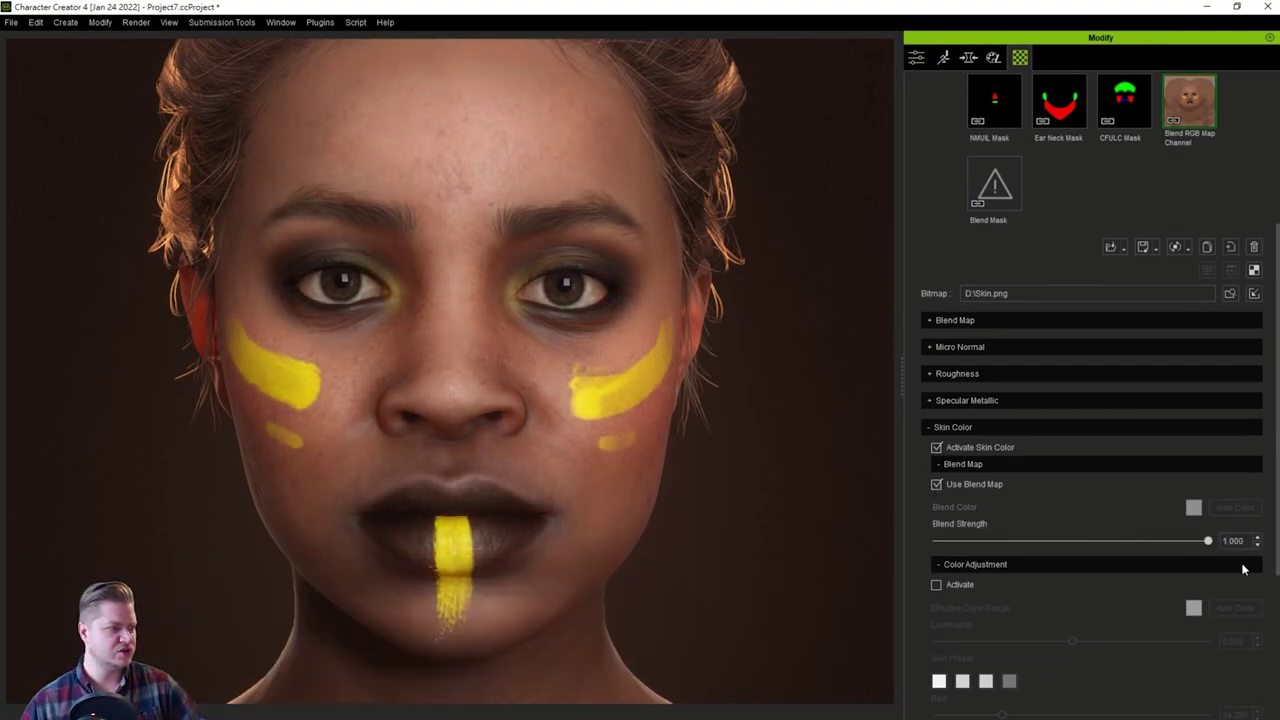
pyautogui.click(936, 584)
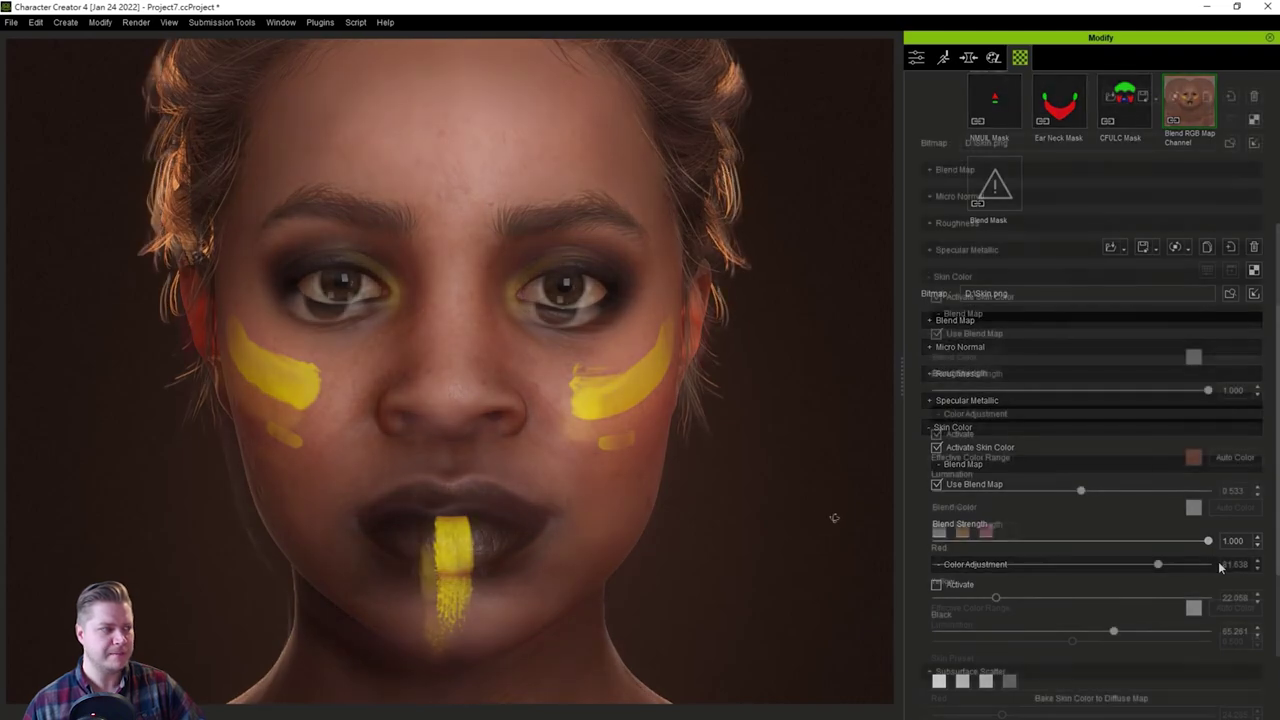
pyautogui.scroll(-2, 951, 520)
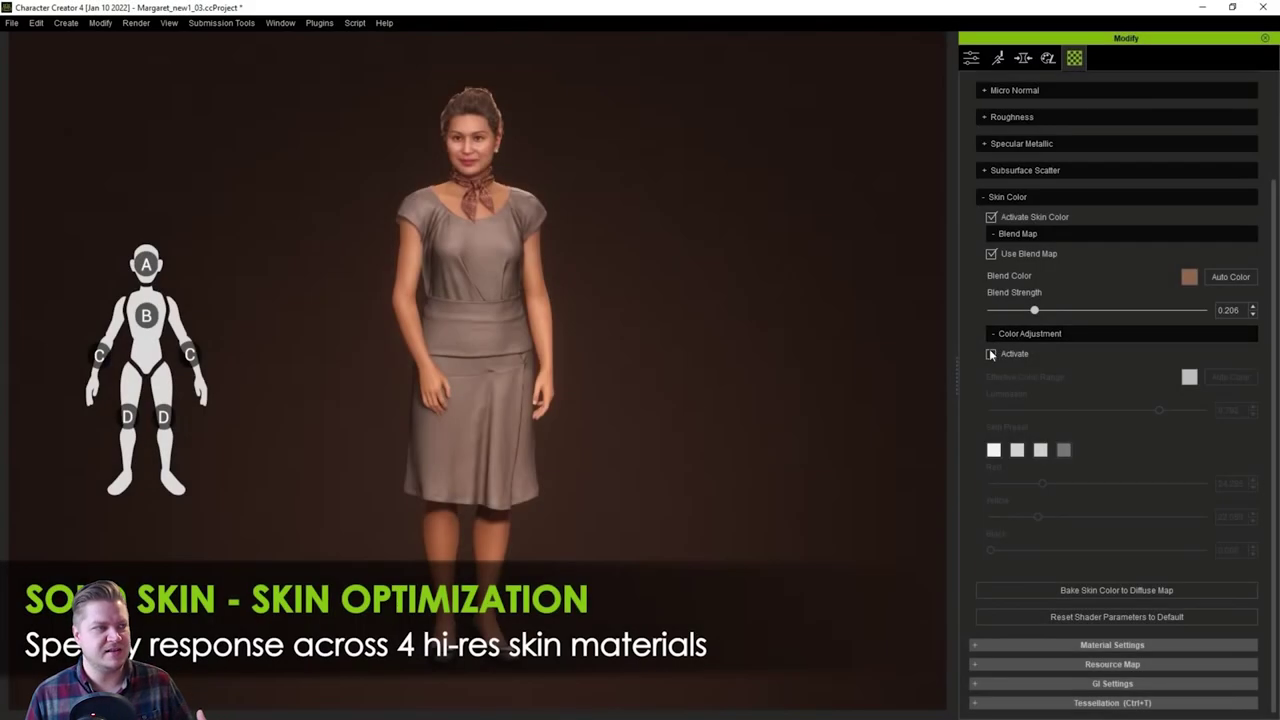
# Step: Activate the full-body woman's color adjustment and try the white, orange, pink and dark skin presets, returning to orange
pyautogui.click(990, 353)
pyautogui.click(993, 451)
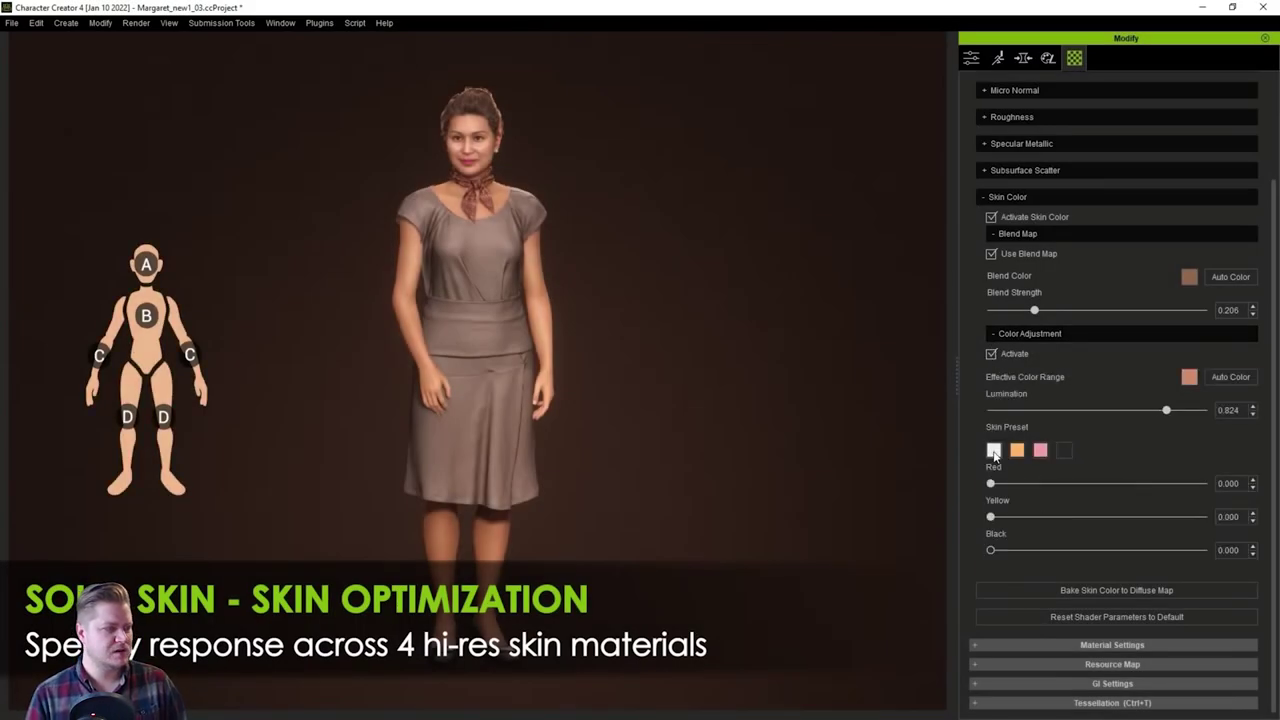
pyautogui.click(1017, 451)
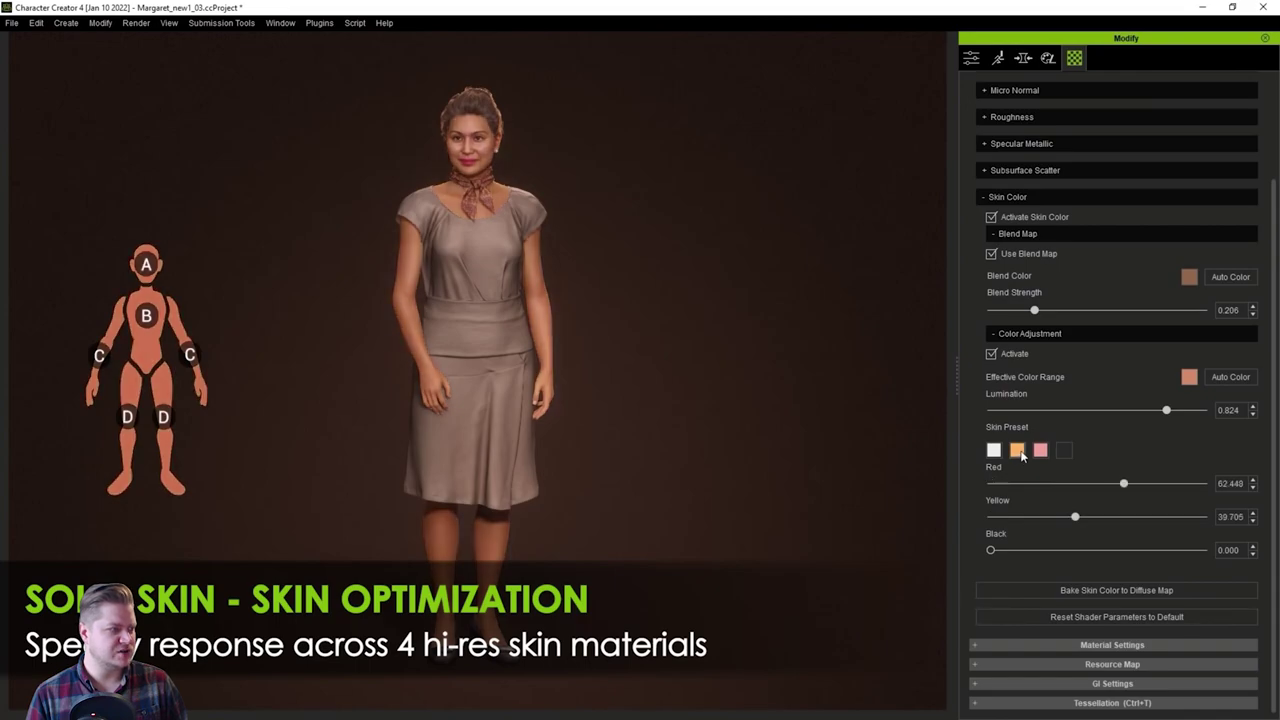
pyautogui.click(1042, 451)
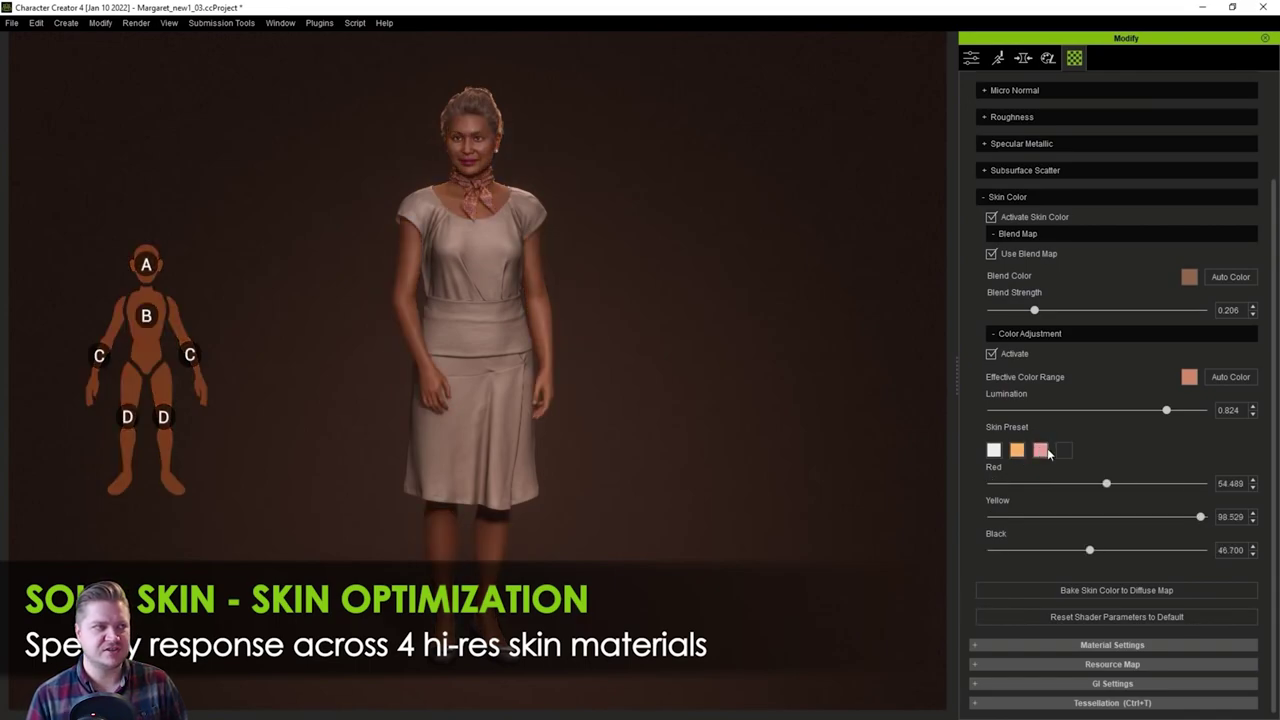
pyautogui.click(1063, 451)
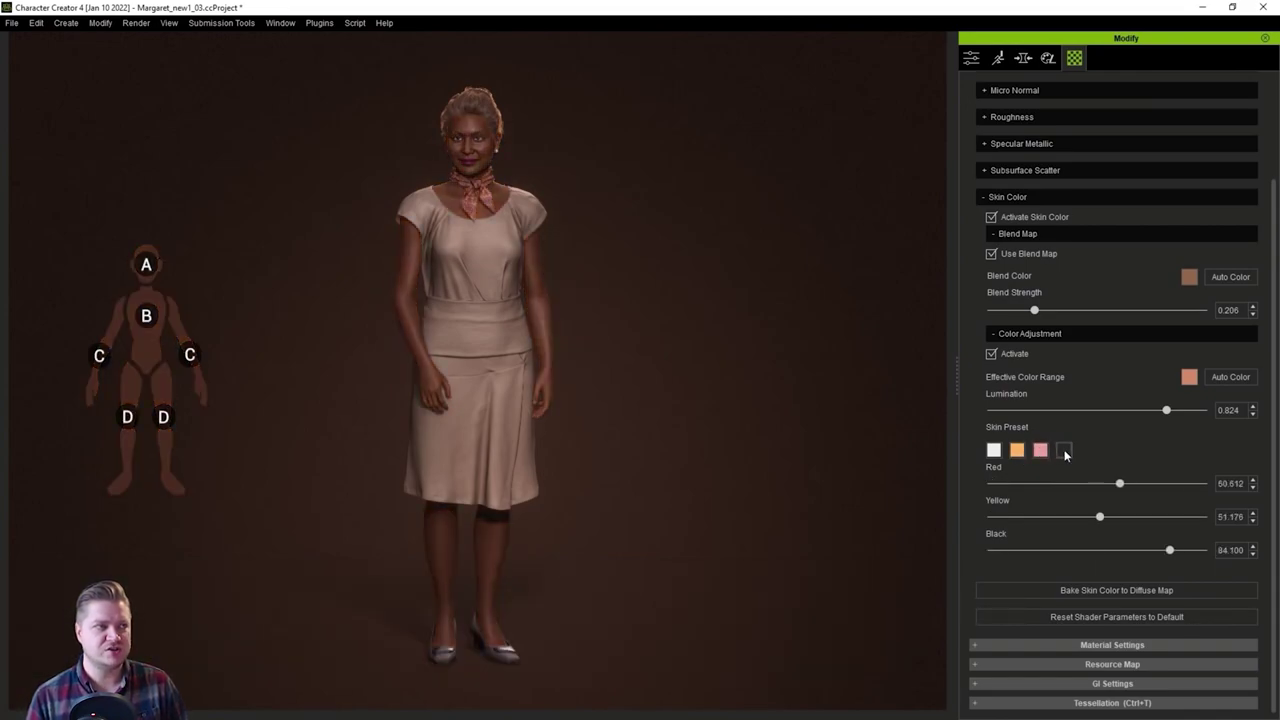
pyautogui.click(1017, 451)
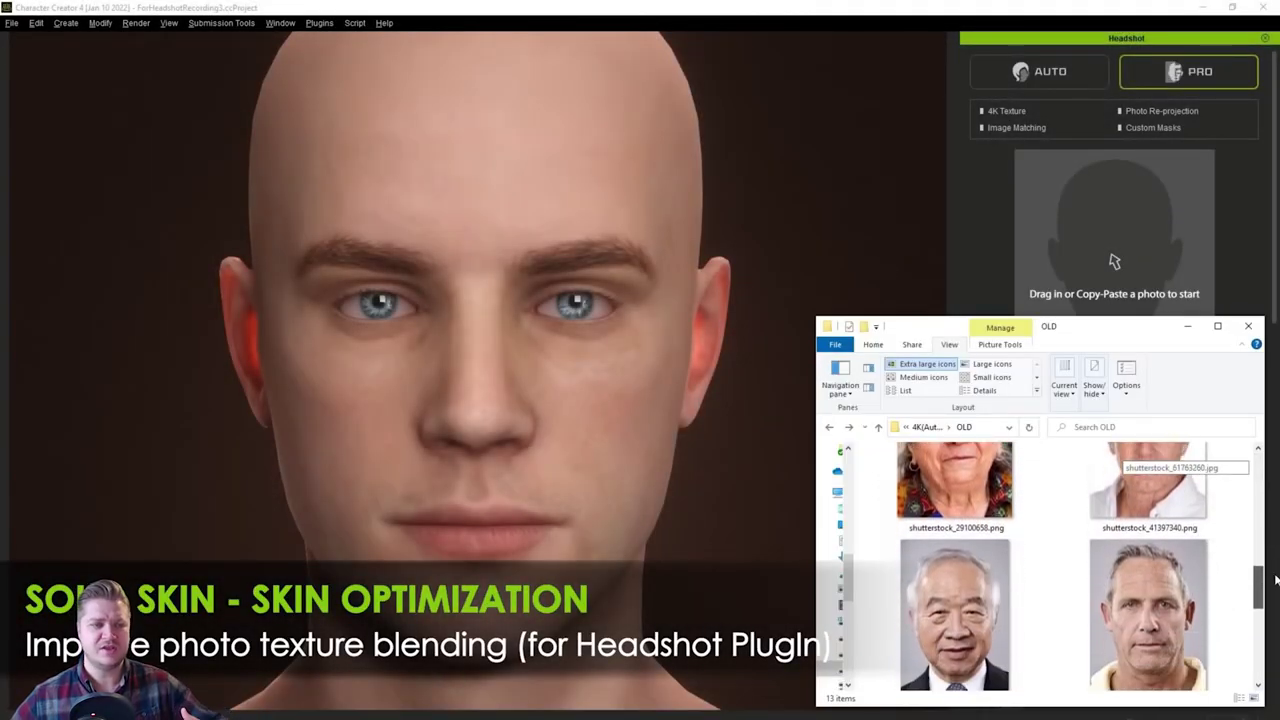
# Step: Load the photo of the older man in the dark suit into Headshot PRO as the source photo
pyautogui.moveTo(955, 610); pyautogui.dragTo(1115, 255)
pyautogui.click(513, 480)
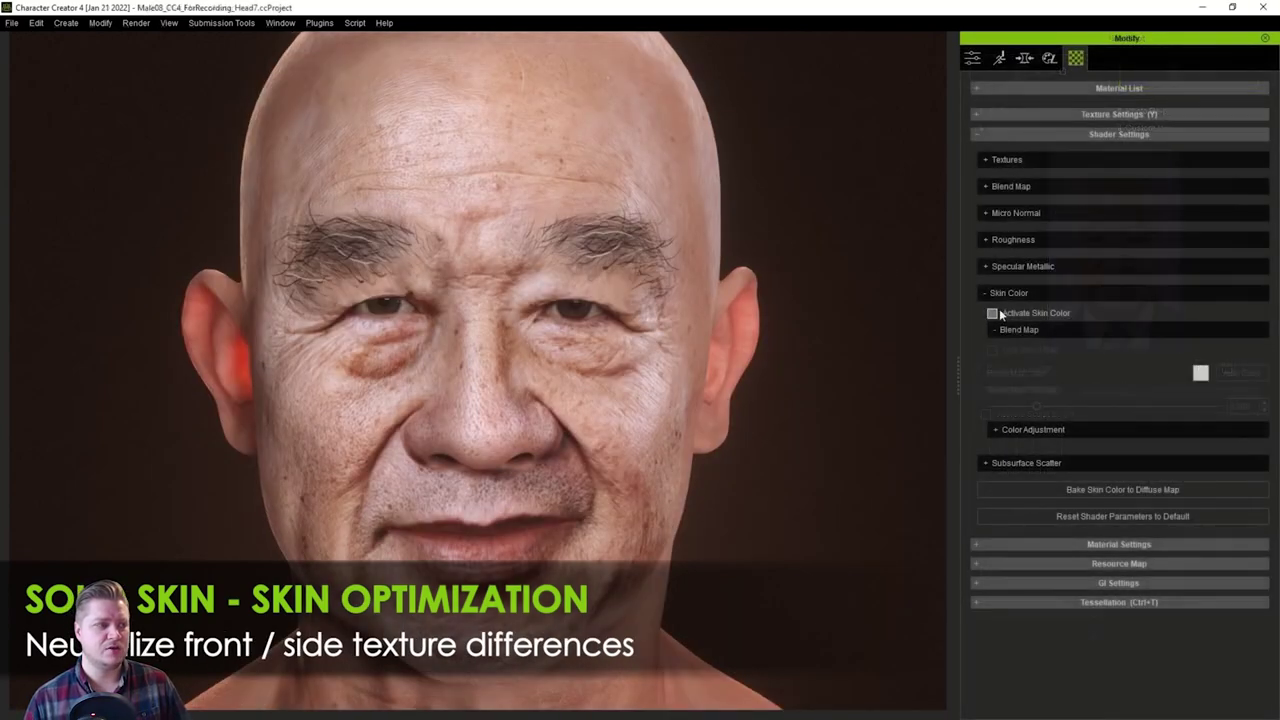
# Step: Activate Skin Color and its blend map on the elderly man's head, and set Blend Strength to about 0.320
pyautogui.click(993, 312)
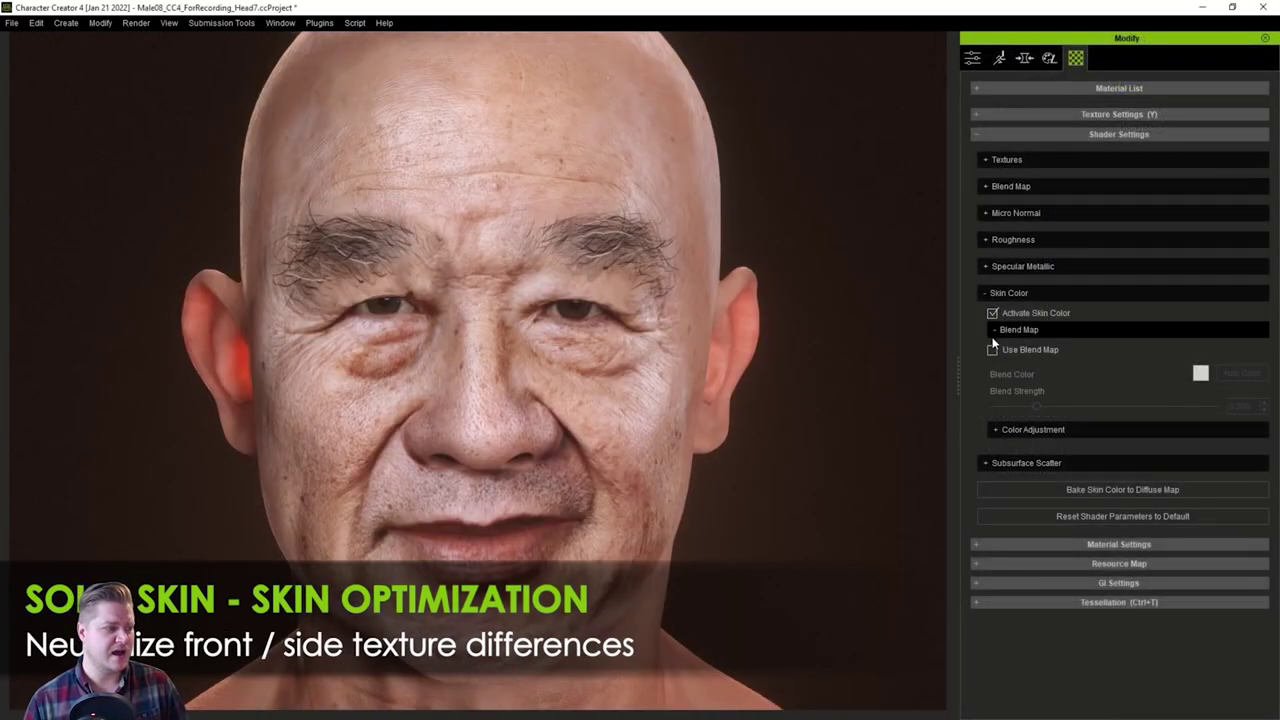
pyautogui.click(992, 350)
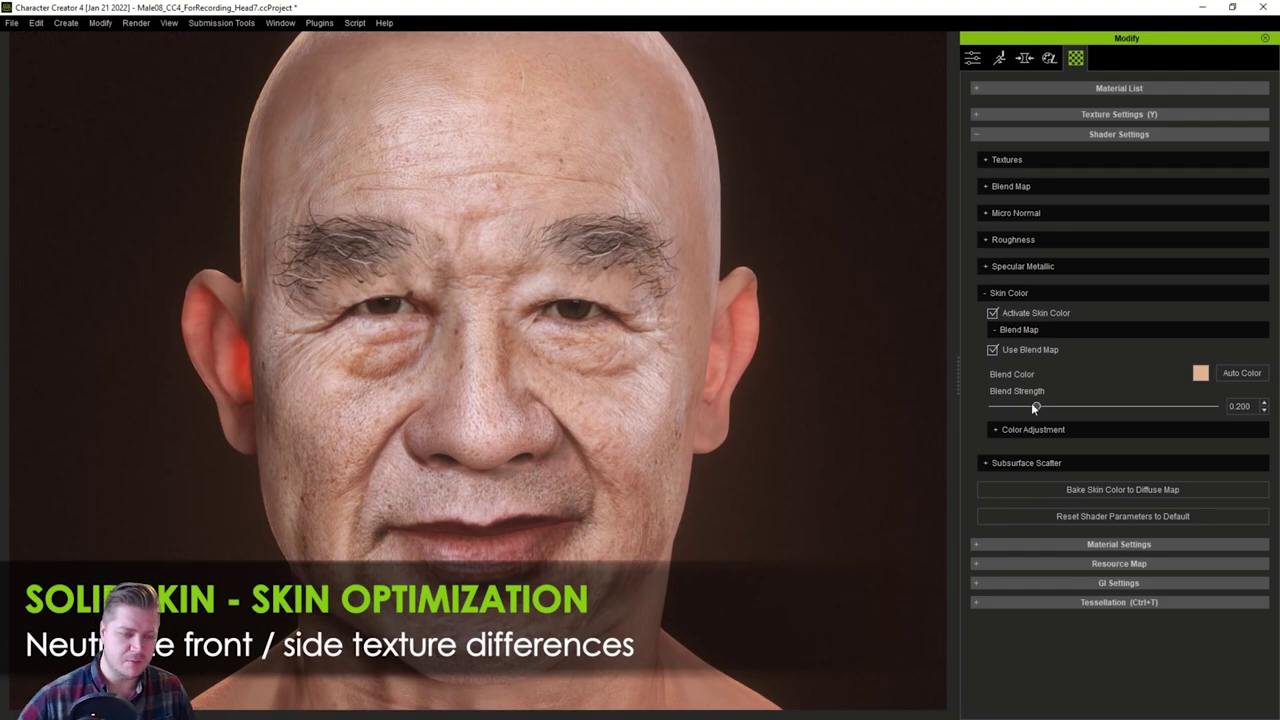
pyautogui.moveTo(1035, 407); pyautogui.dragTo(1033, 408)
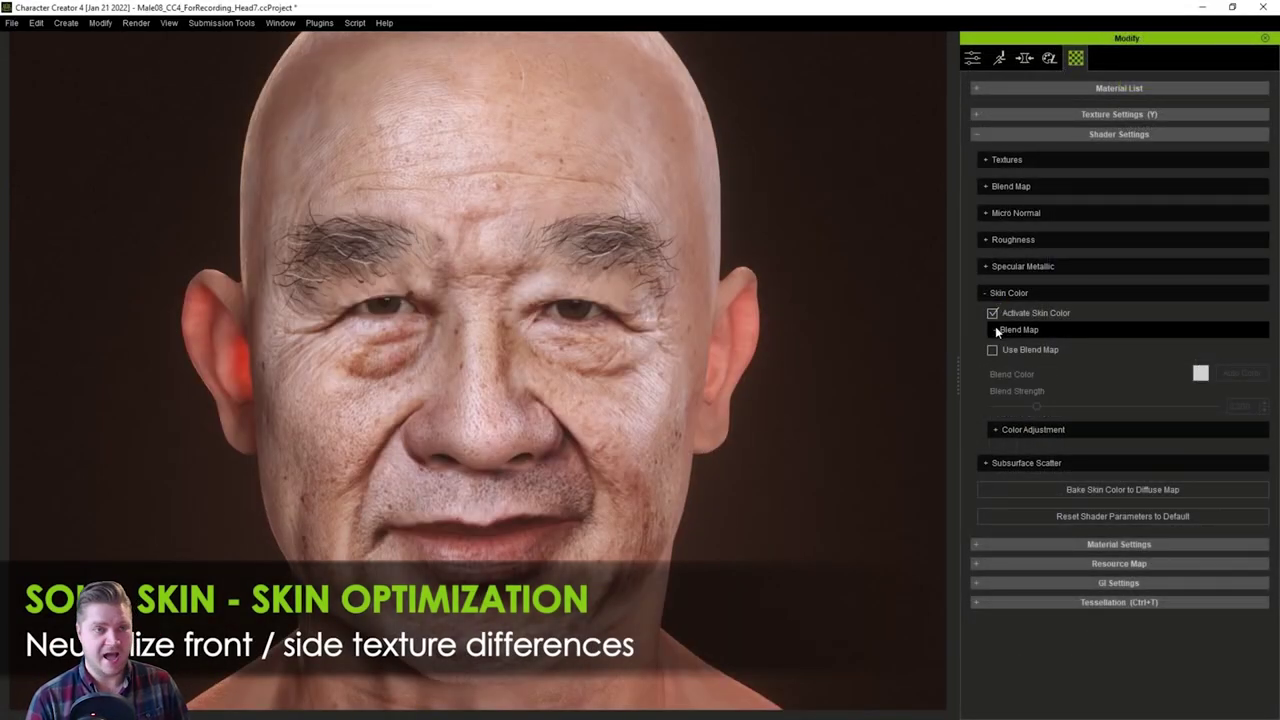
pyautogui.click(992, 349)
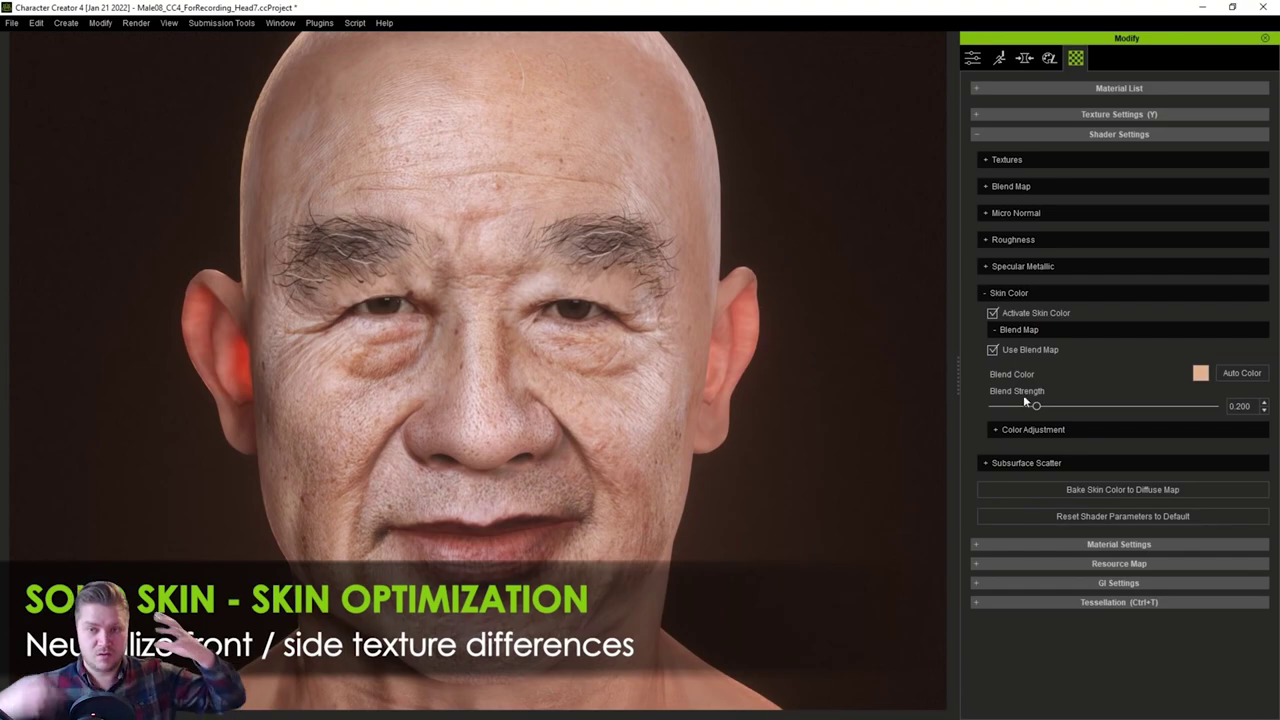
pyautogui.moveTo(1034, 405); pyautogui.dragTo(1063, 407)
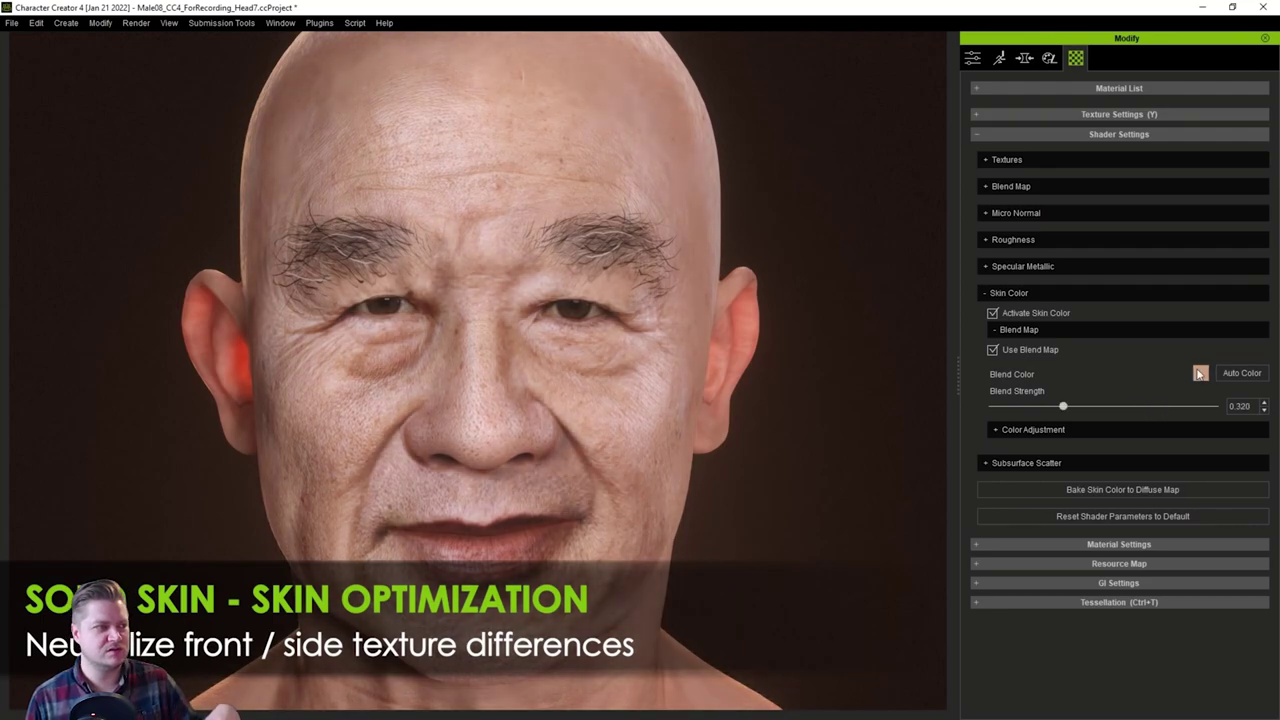
# Step: Set the blend color to about #ad8670 and vary Blend Strength while checking the front-to-side skin transition around the head
pyautogui.click(1200, 373)
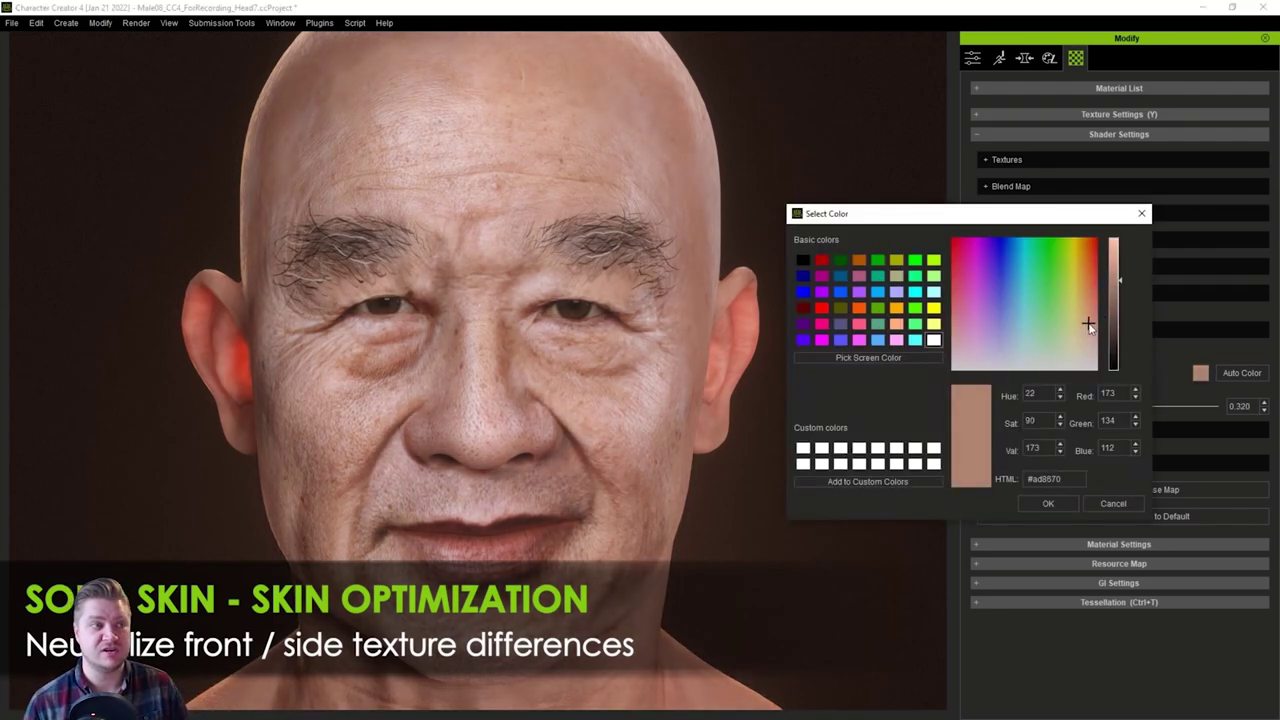
pyautogui.press('Return')
pyautogui.moveTo(1037, 410)
pyautogui.mouseDown()
pyautogui.moveTo(1003, 410)
pyautogui.moveTo(1050, 409)
pyautogui.mouseUp()
pyautogui.moveTo(1130, 409); pyautogui.dragTo(1149, 405)
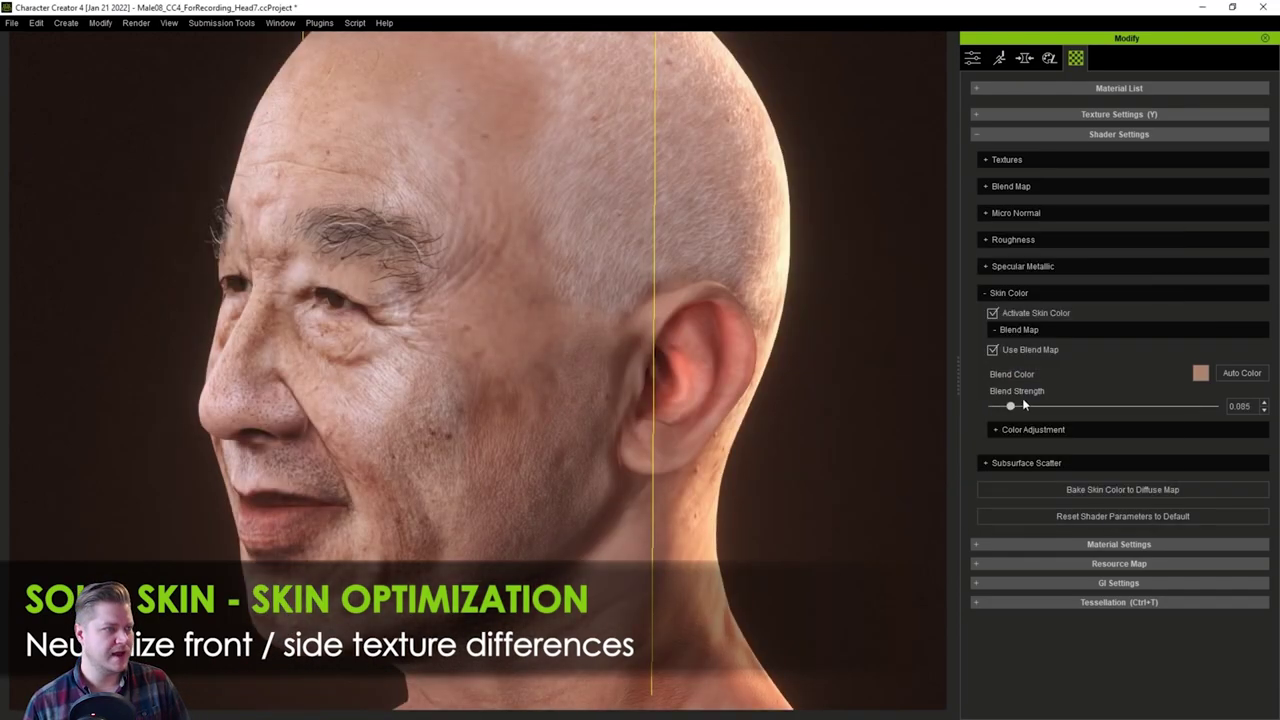
pyautogui.moveTo(1022, 400); pyautogui.dragTo(1140, 405)
pyautogui.moveTo(860, 405); pyautogui.dragTo(999, 403, button='right')
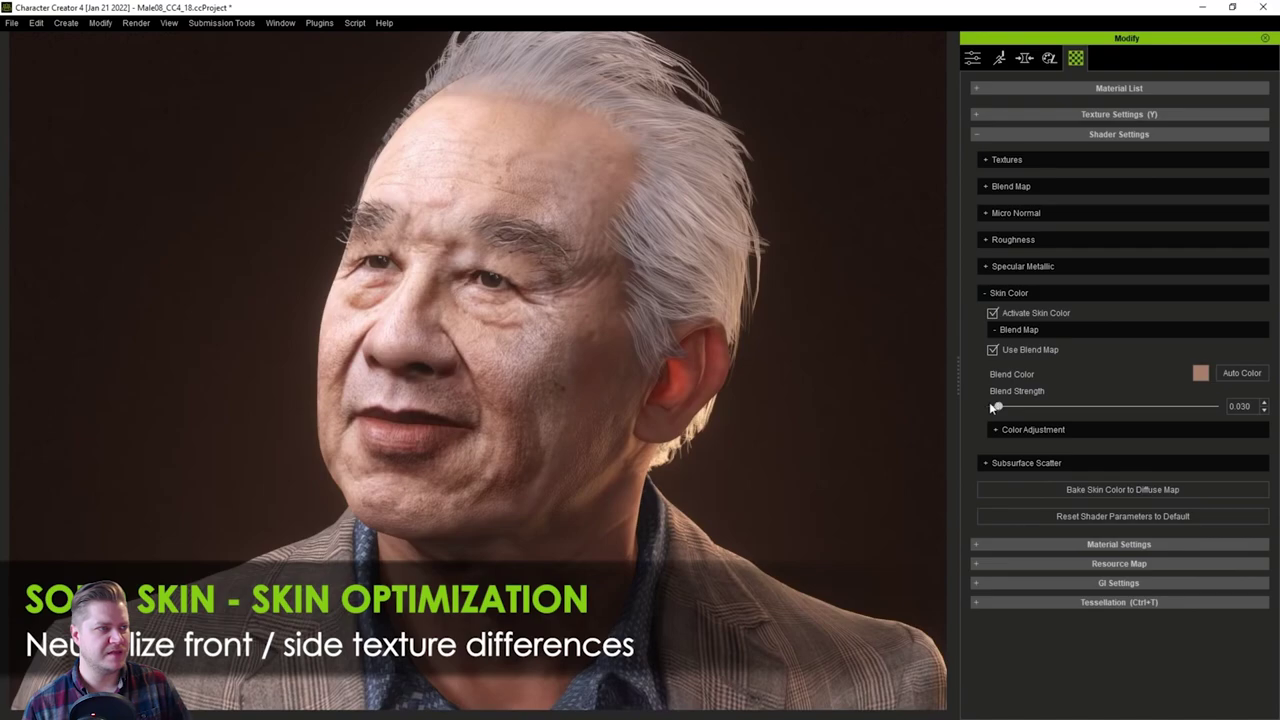
# Step: Raise Blend Strength to about 0.668 on the clothed elderly man's skin
pyautogui.moveTo(993, 408); pyautogui.dragTo(1093, 404)
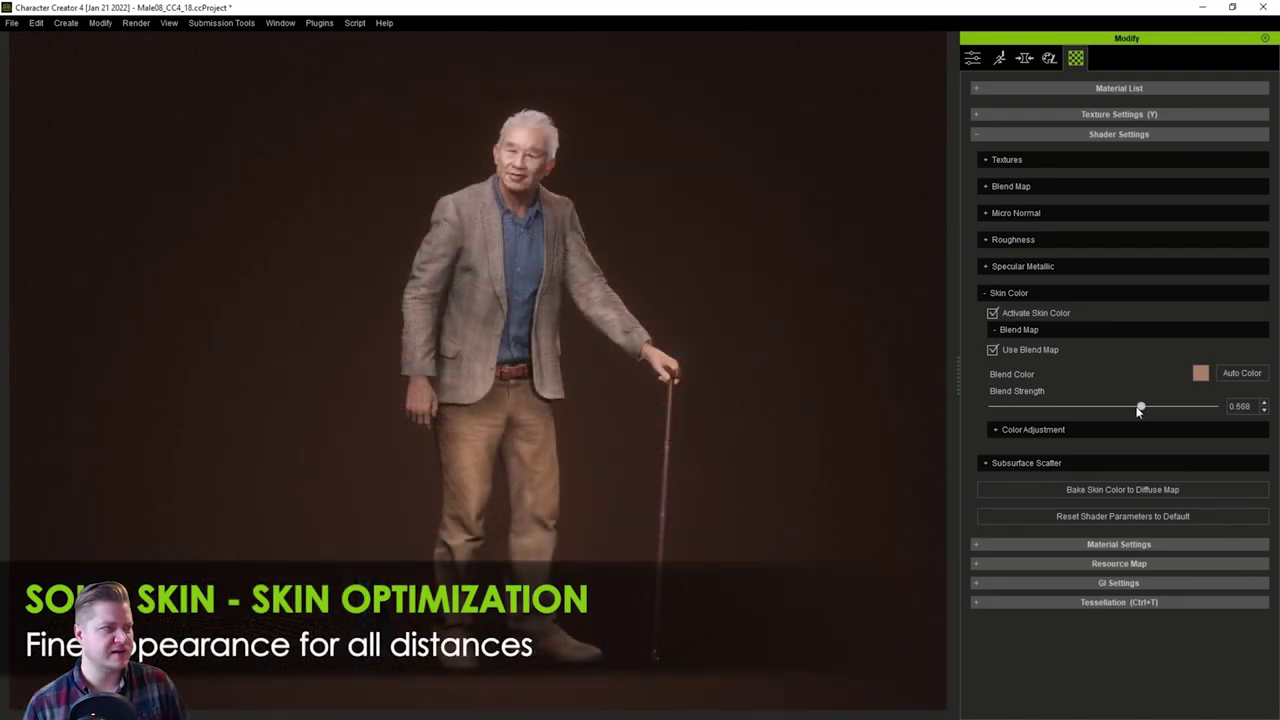
# Step: Vary Blend Strength down to about 0.148 and back up on the elderly man, checking his skin tone from a distance
pyautogui.moveTo(1145, 406); pyautogui.dragTo(1010, 410)
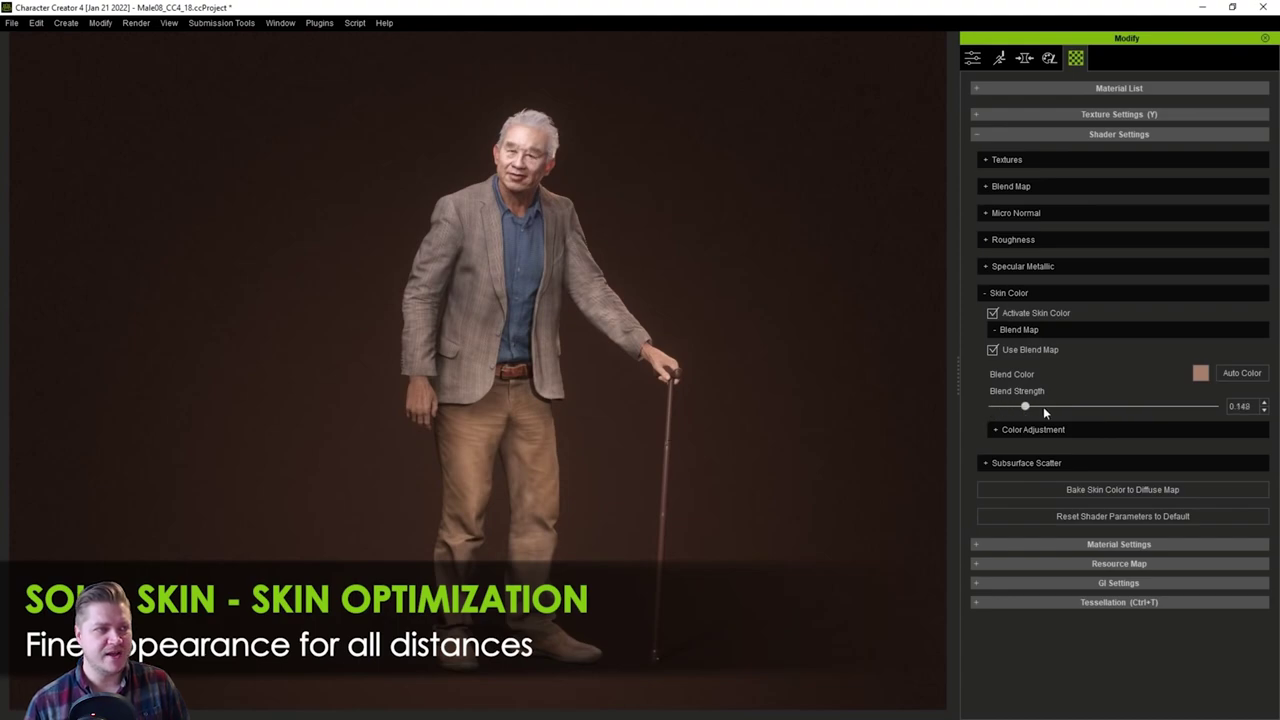
pyautogui.moveTo(1141, 408); pyautogui.dragTo(1150, 407)
pyautogui.moveTo(749, 423); pyautogui.dragTo(783, 426, button='right')
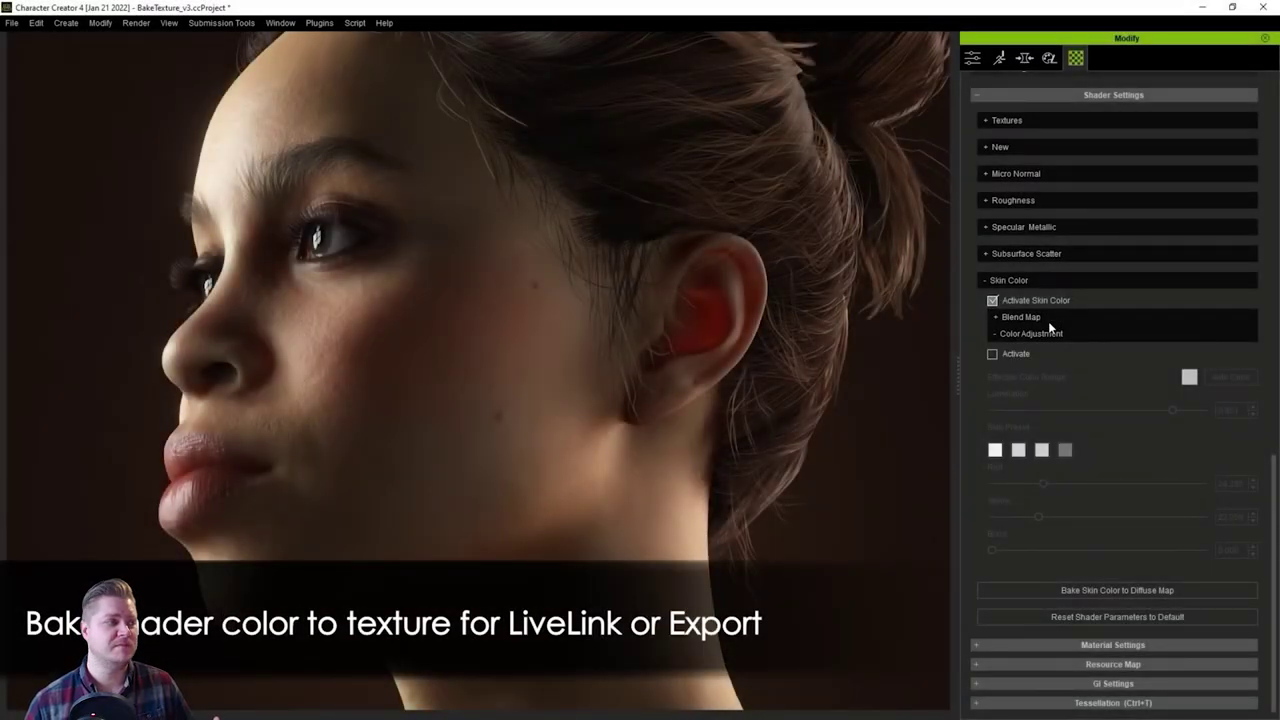
# Step: Activate Color Adjustment on the woman's skin with the darkest preset, setting Lumination 0.824, Red 60.612, Yellow 65.879 and Black 56.051
pyautogui.click(1016, 352)
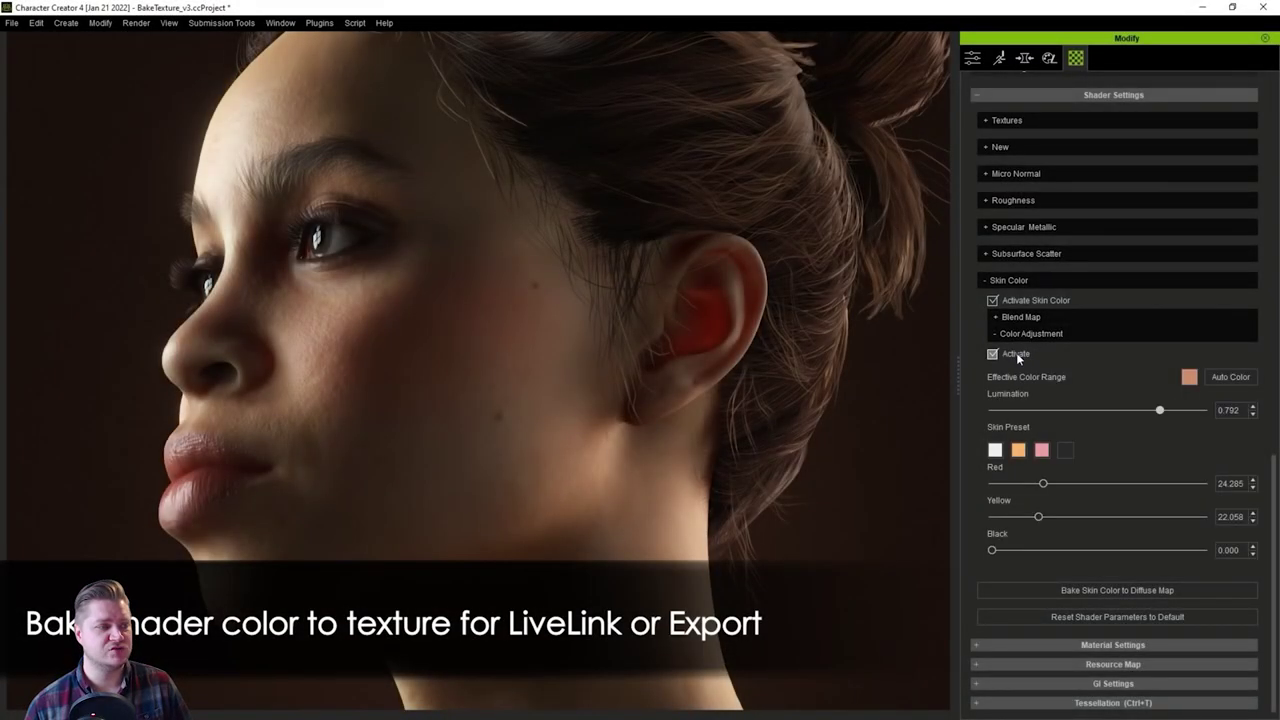
pyautogui.click(1065, 452)
pyautogui.moveTo(1152, 550); pyautogui.dragTo(1134, 521)
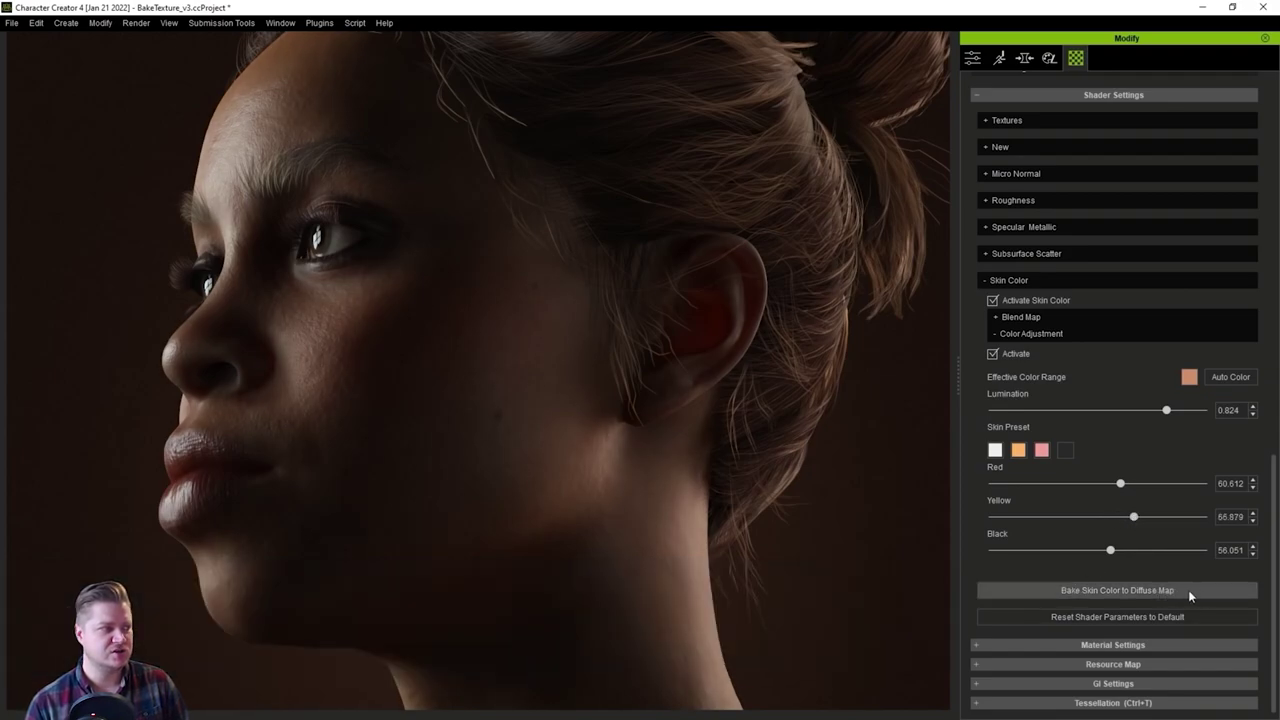
# Step: Bake the skin color to the diffuse map and inspect the Base Color textures of the head, body, arm and leg materials
pyautogui.click(1115, 591)
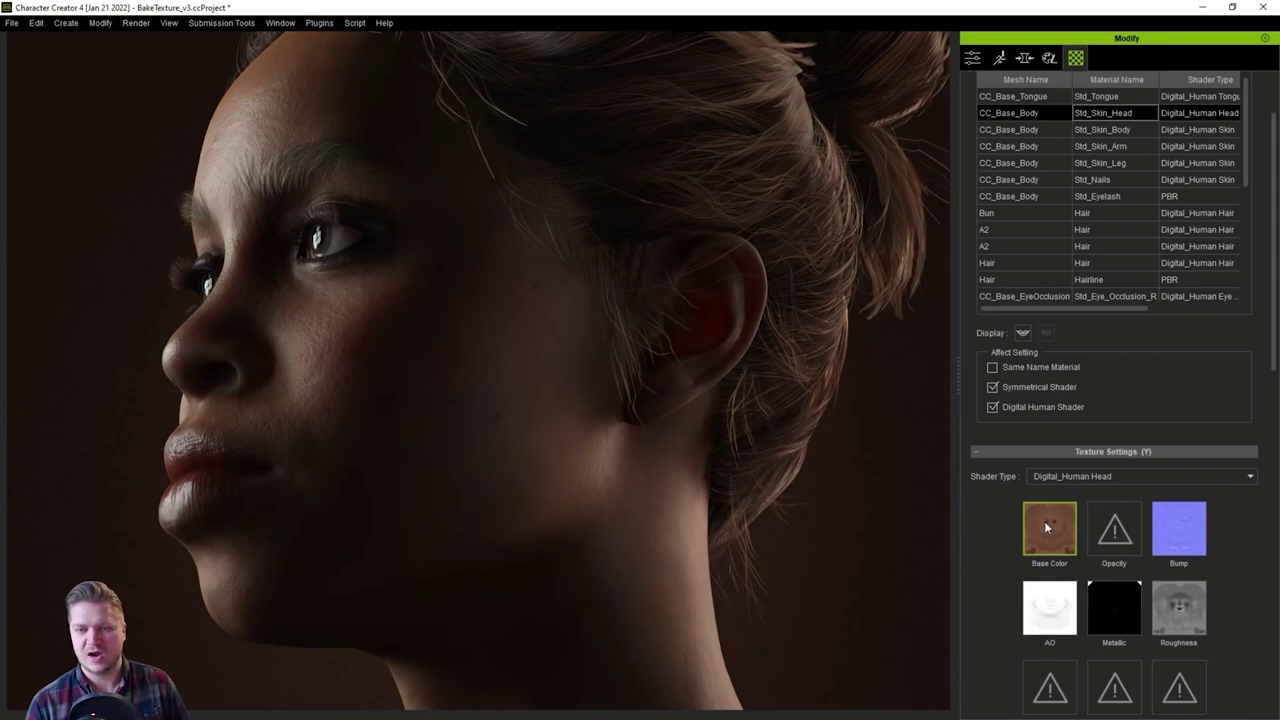
pyautogui.moveTo(1044, 521)
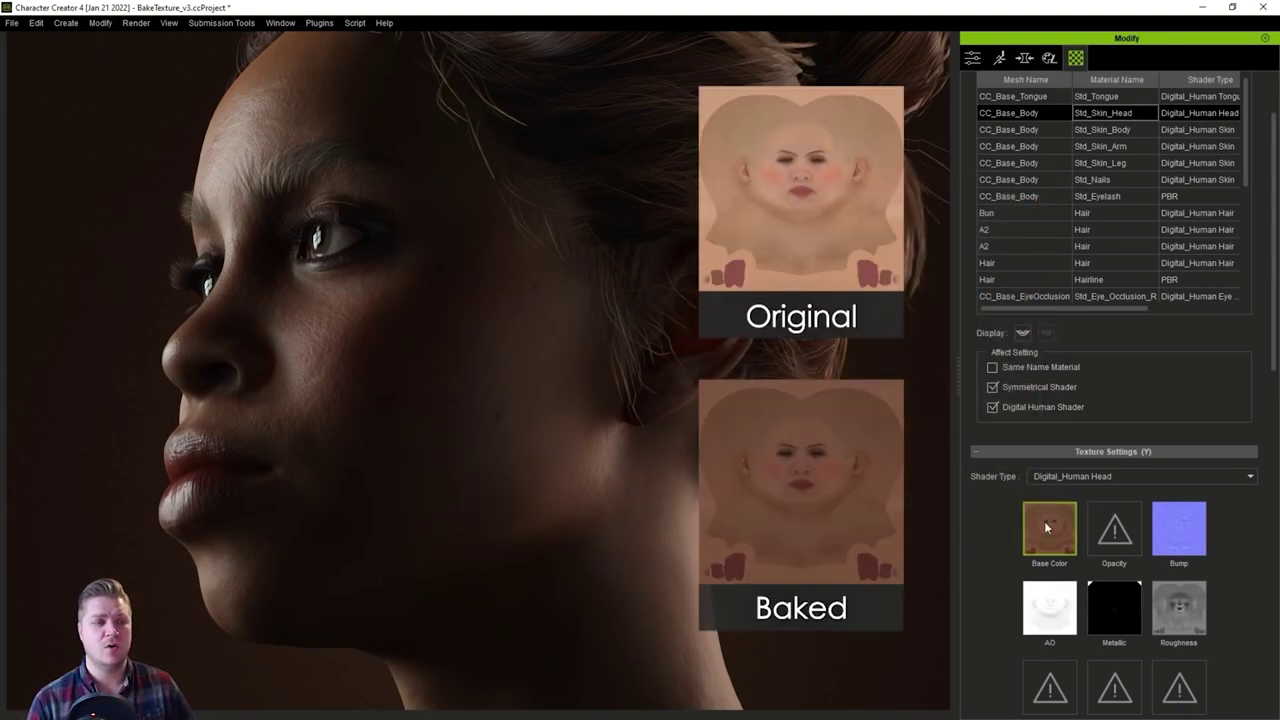
pyautogui.click(1105, 130)
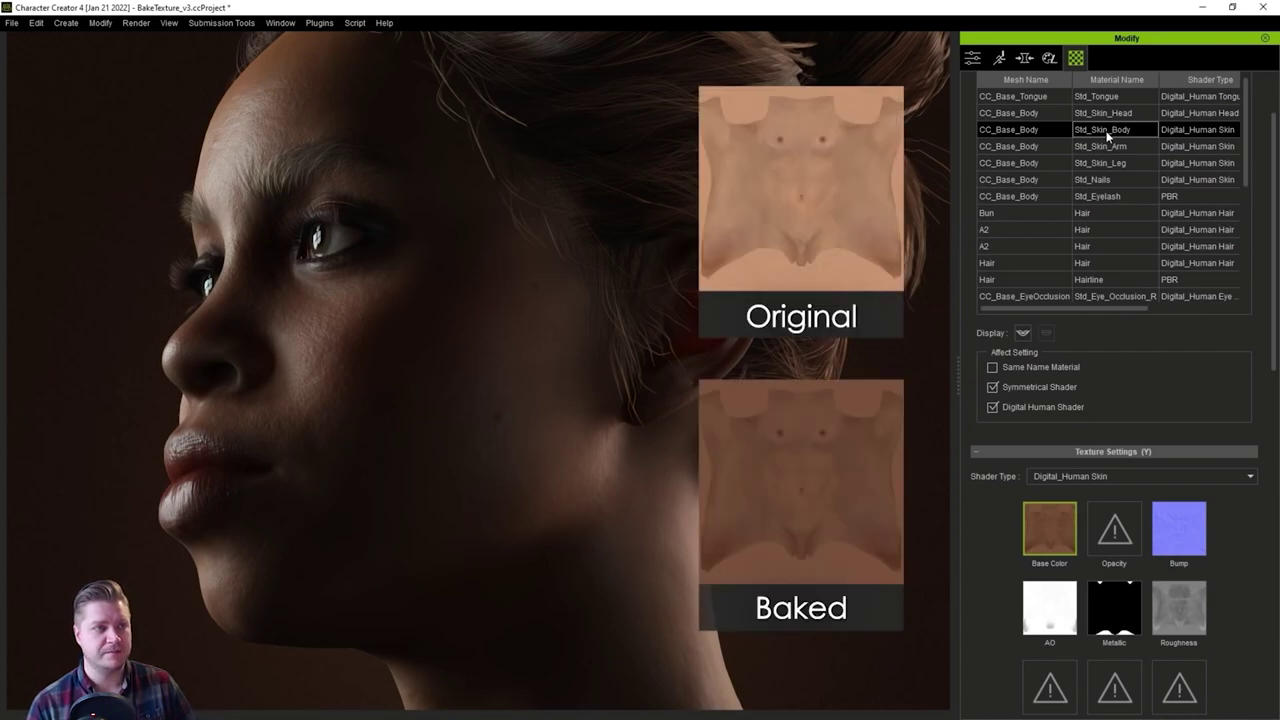
pyautogui.click(1102, 147)
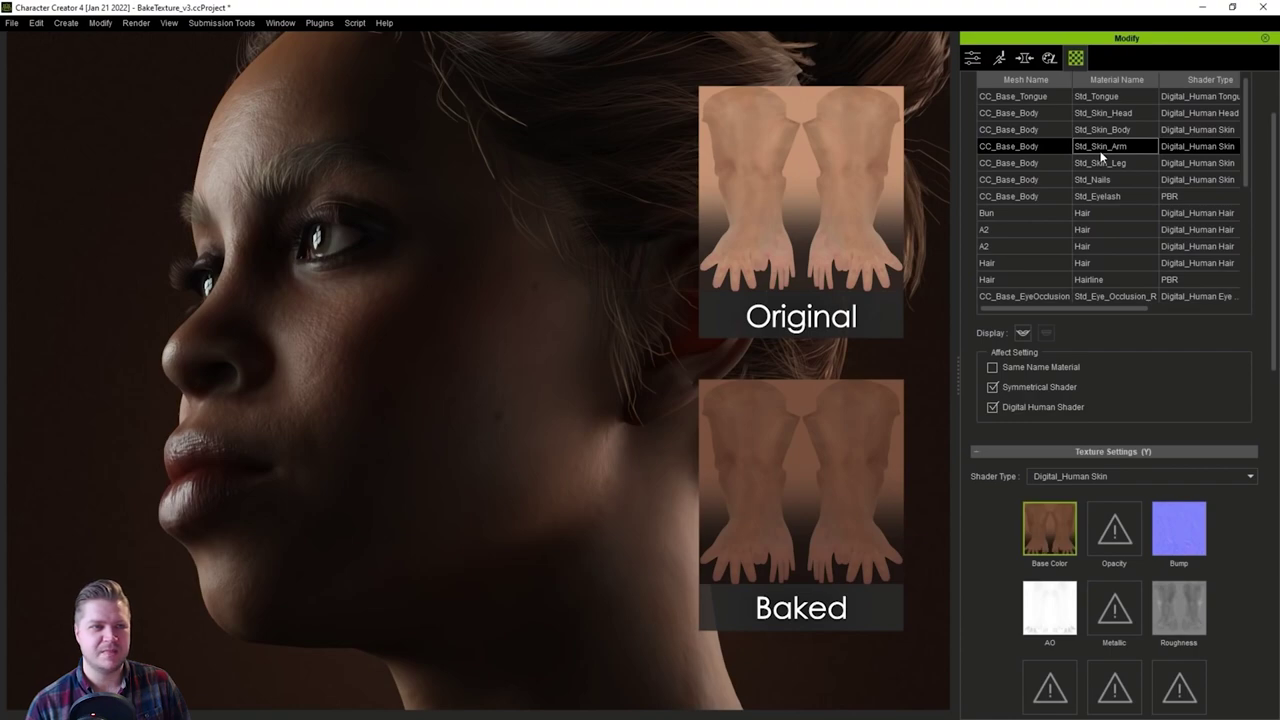
pyautogui.click(1099, 164)
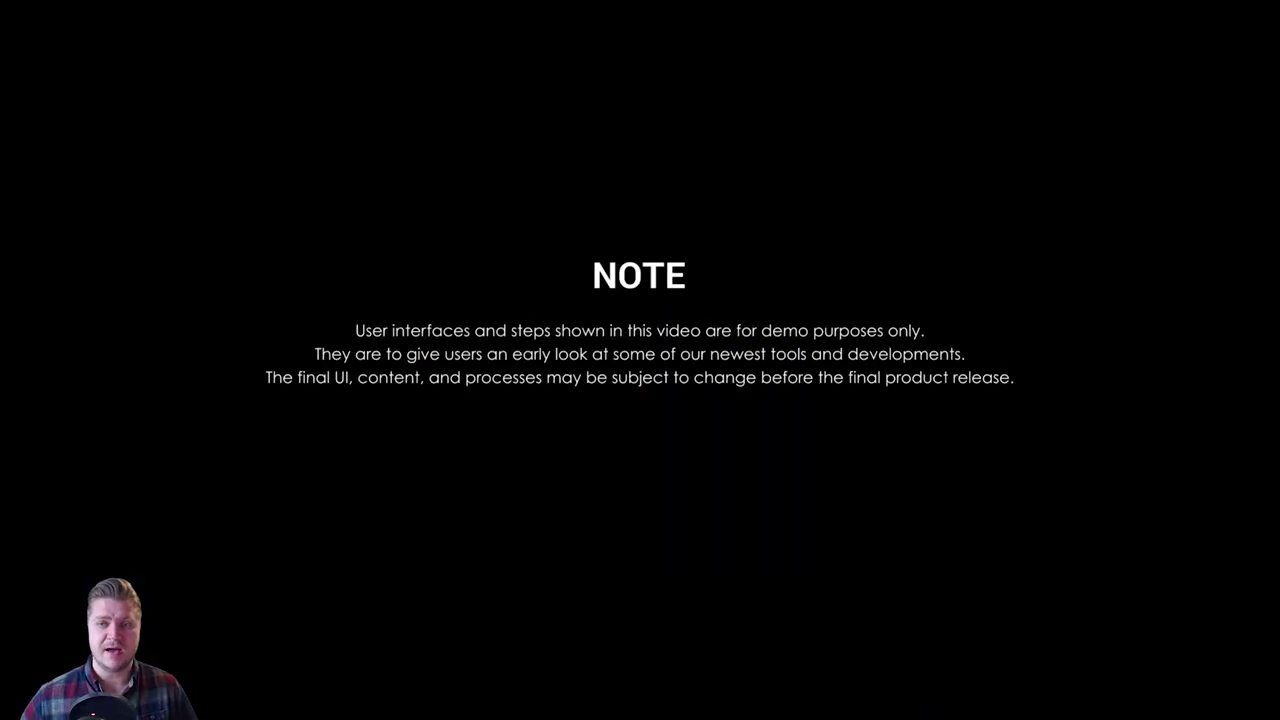
pyautogui.press('space')
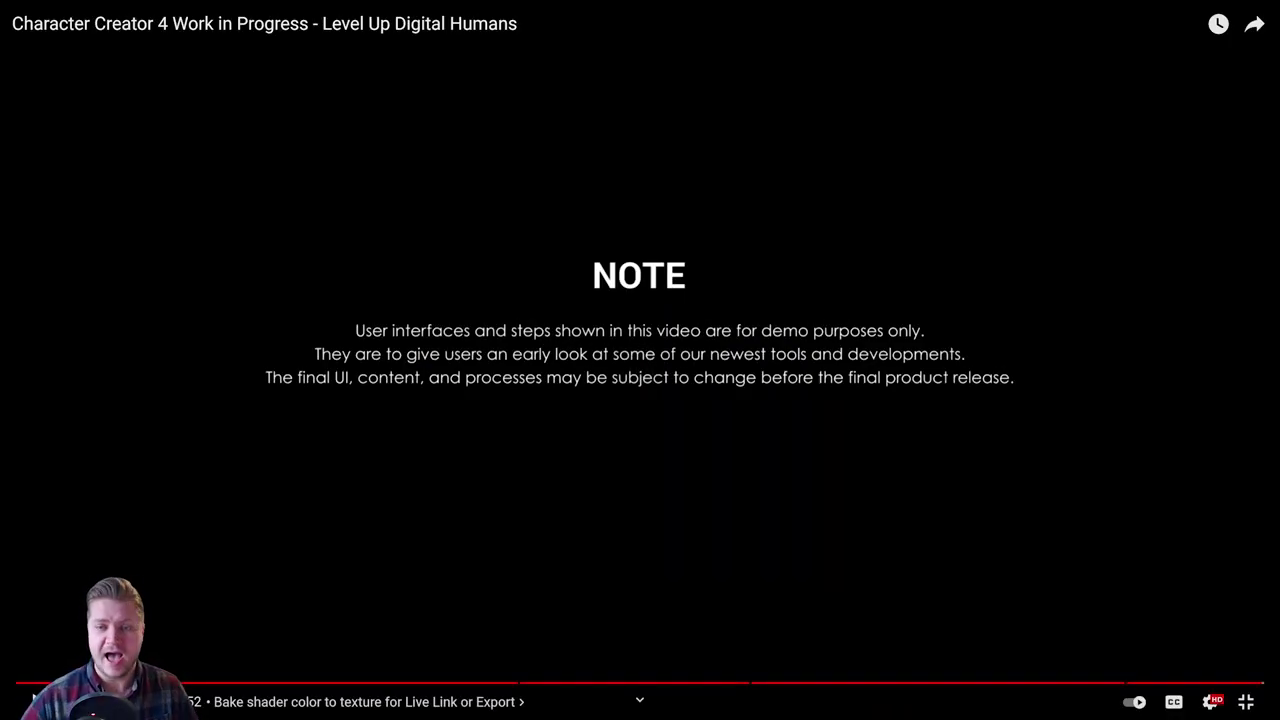